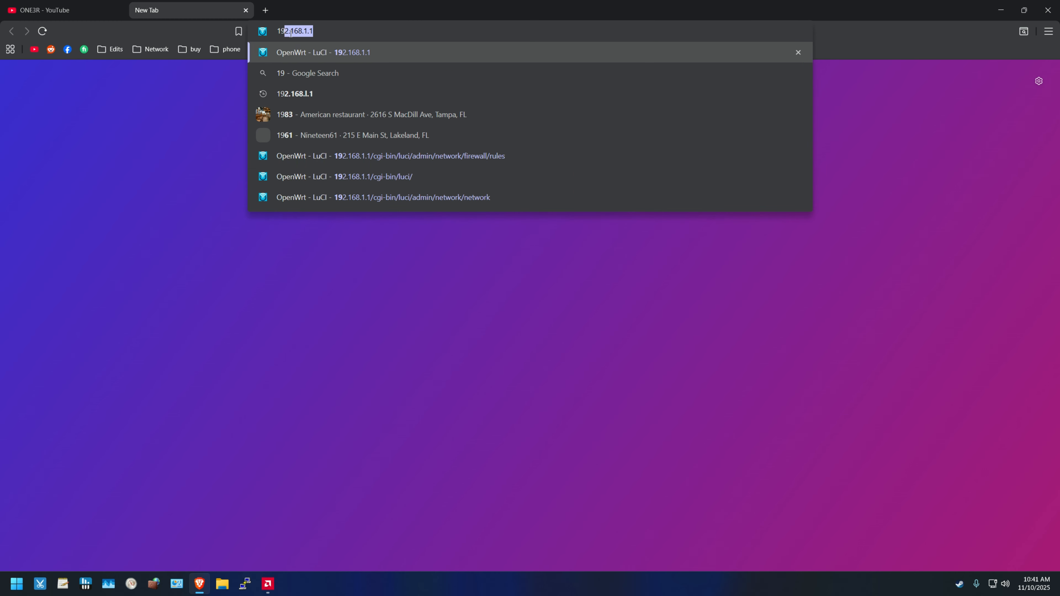
# Step: Load the router page at 192.168.1.1 and log in as root with the account password
pyautogui.press('Return')
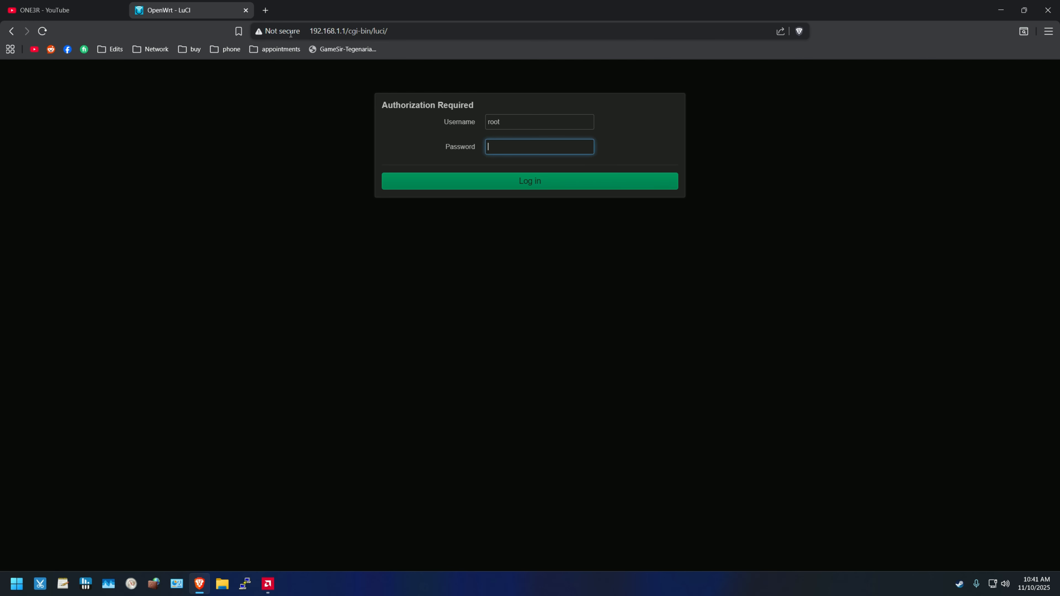
pyautogui.write('•')
pyautogui.press('BackSpace')
pyautogui.press('BackSpace')
pyautogui.press('BackSpace')
pyautogui.write('•••••••••')
pyautogui.press('Return')
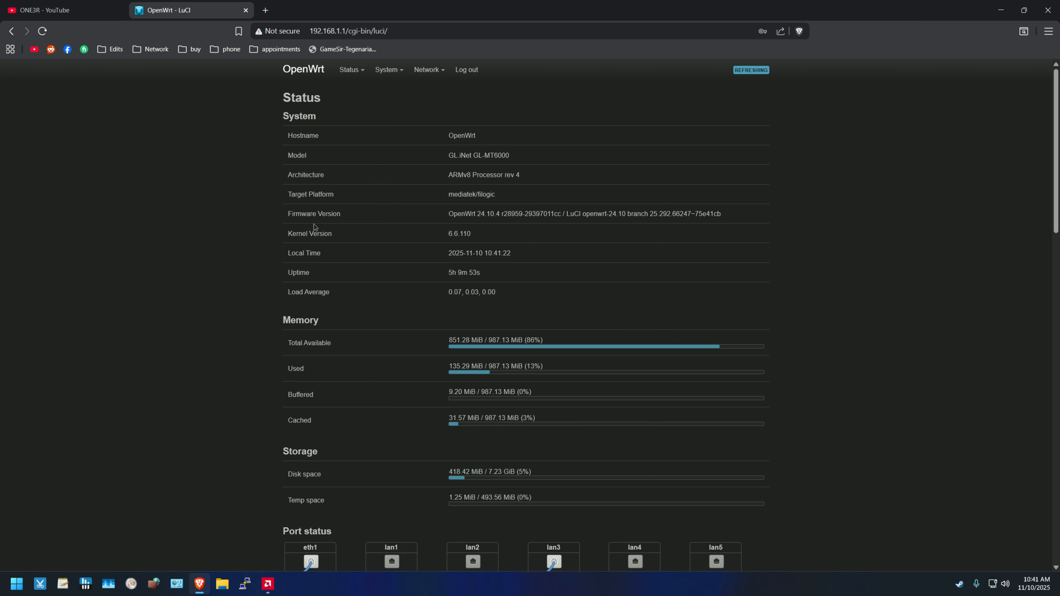
# Step: Examine the port status, upstream network details and active DHCP leases on the router's status overview
pyautogui.moveTo(352, 70)
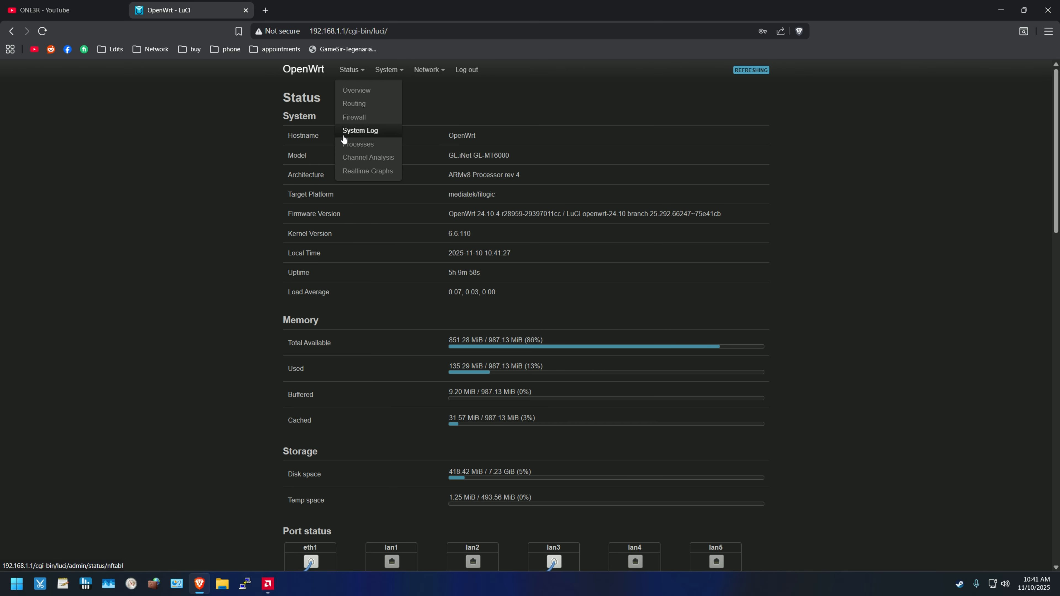
pyautogui.scroll(-10, 329, 348)
pyautogui.scroll(-1, 355, 338)
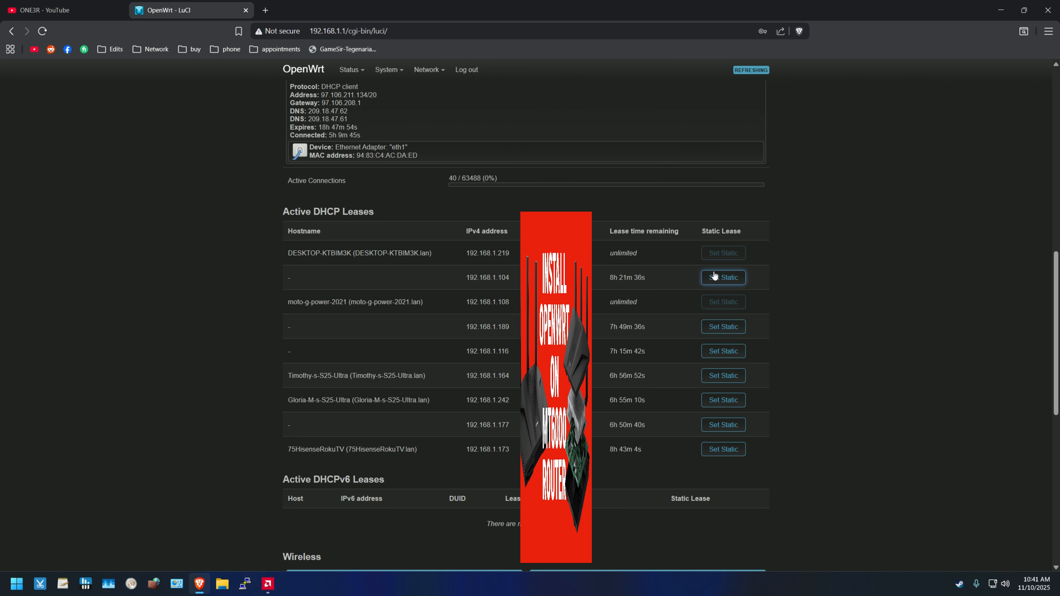
pyautogui.scroll(6, 714, 276)
# Step: Examine the DESKTOP-KTBIM3K static lease in DHCP and DNS, including its lease time options, and dismiss it without saving
pyautogui.moveTo(429, 70)
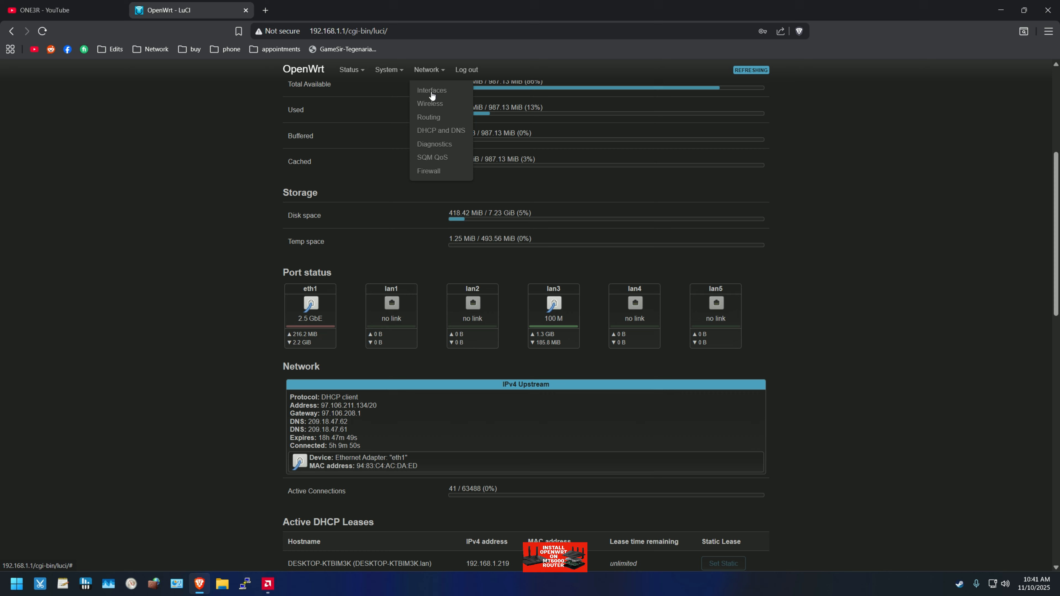
pyautogui.click(435, 132)
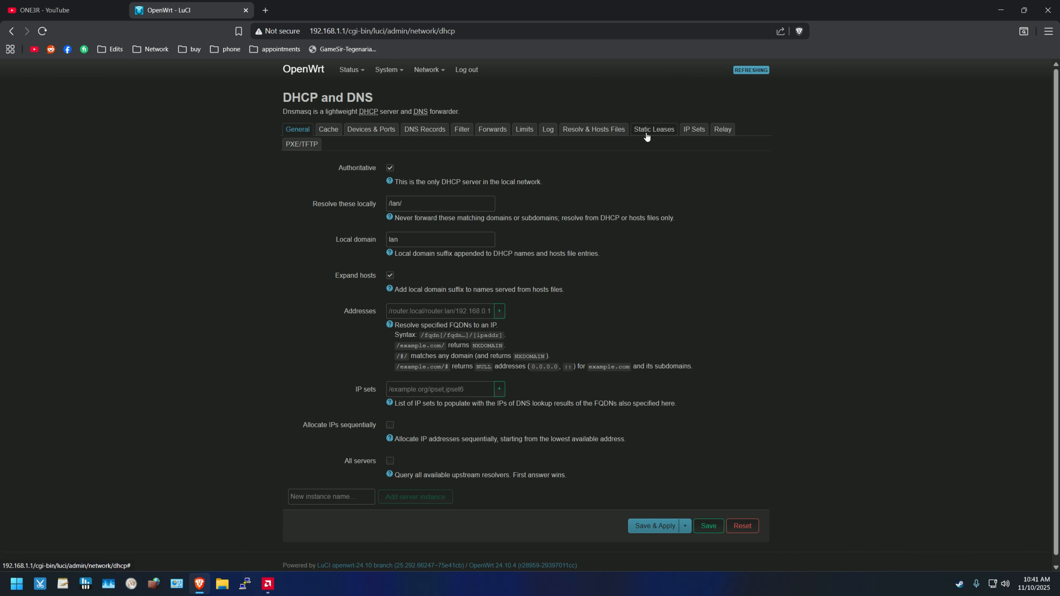
pyautogui.click(646, 135)
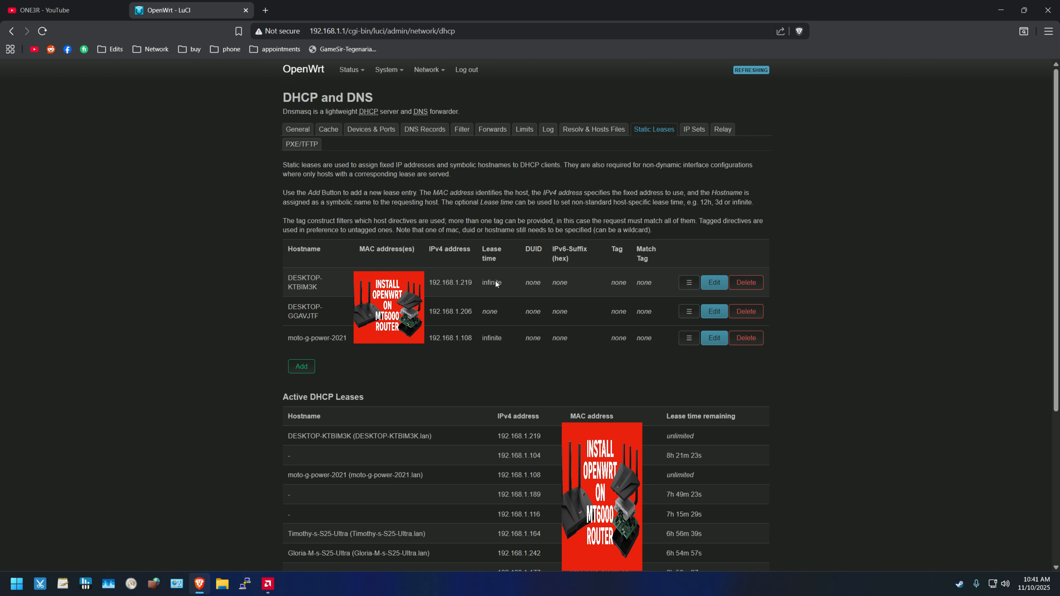
pyautogui.click(714, 283)
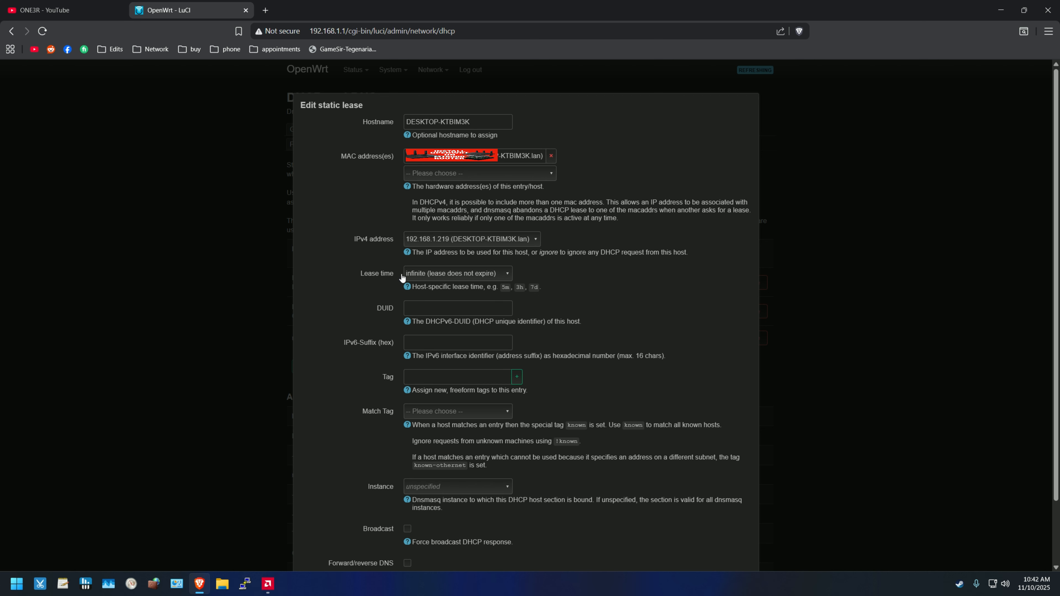
pyautogui.click(465, 275)
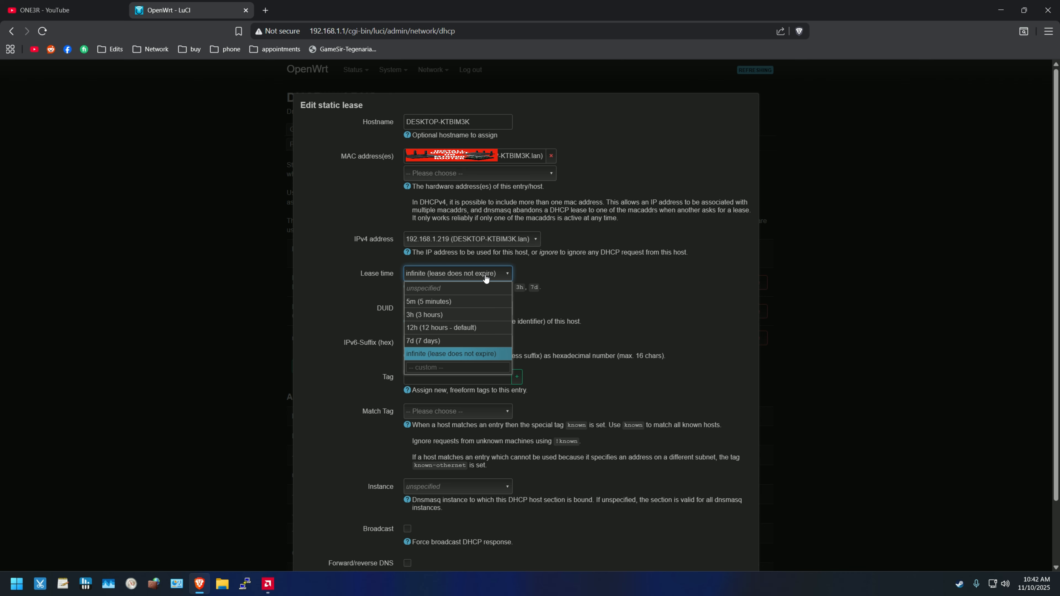
pyautogui.click(561, 282)
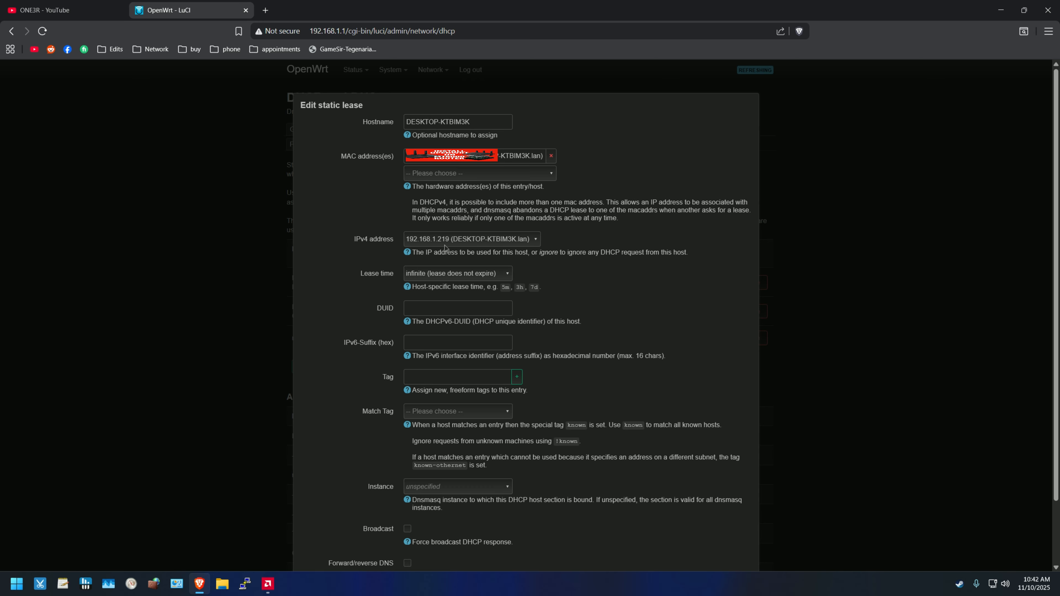
pyautogui.scroll(-2, 521, 323)
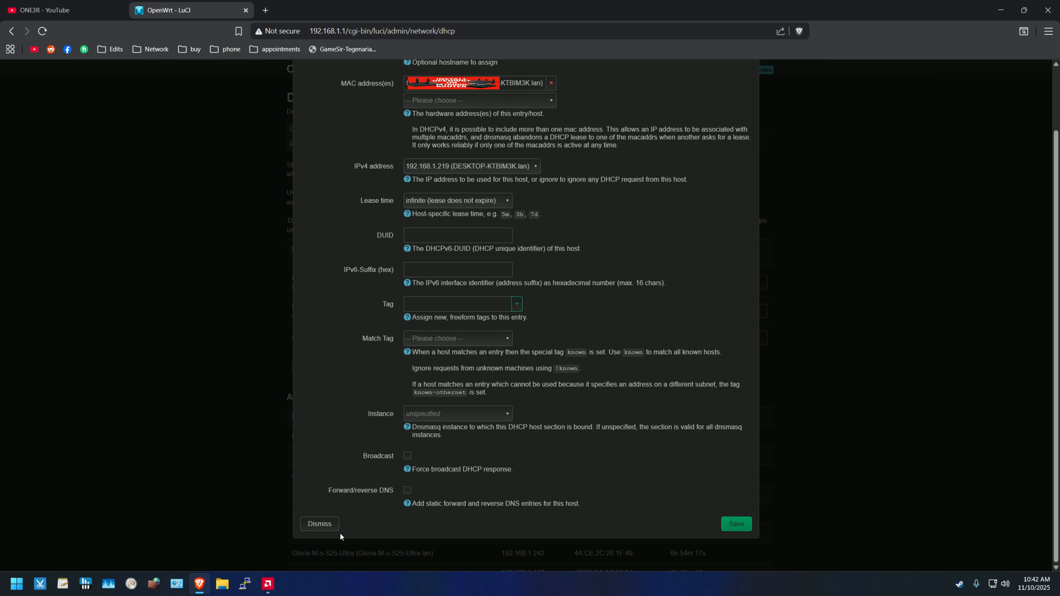
pyautogui.click(323, 524)
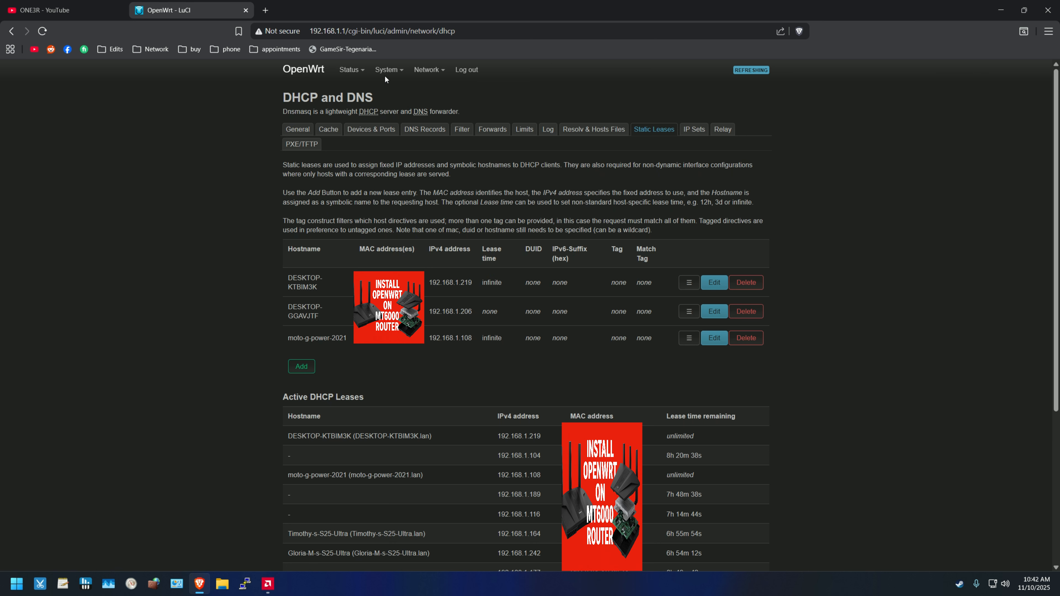
# Step: Update the router's software package lists and filter the available packages for "sqm"
pyautogui.moveTo(386, 78)
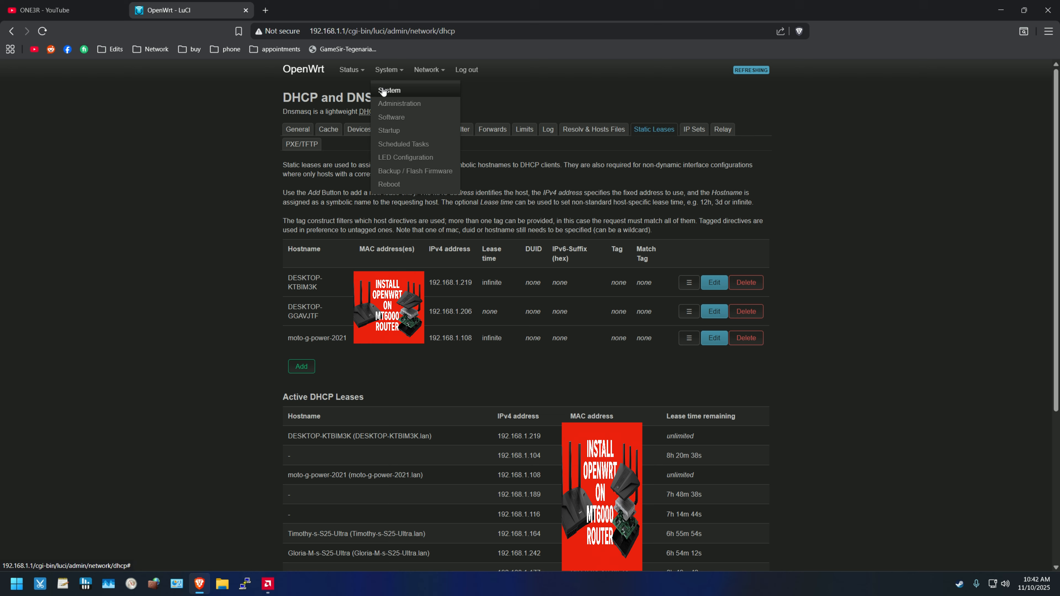
pyautogui.click(389, 118)
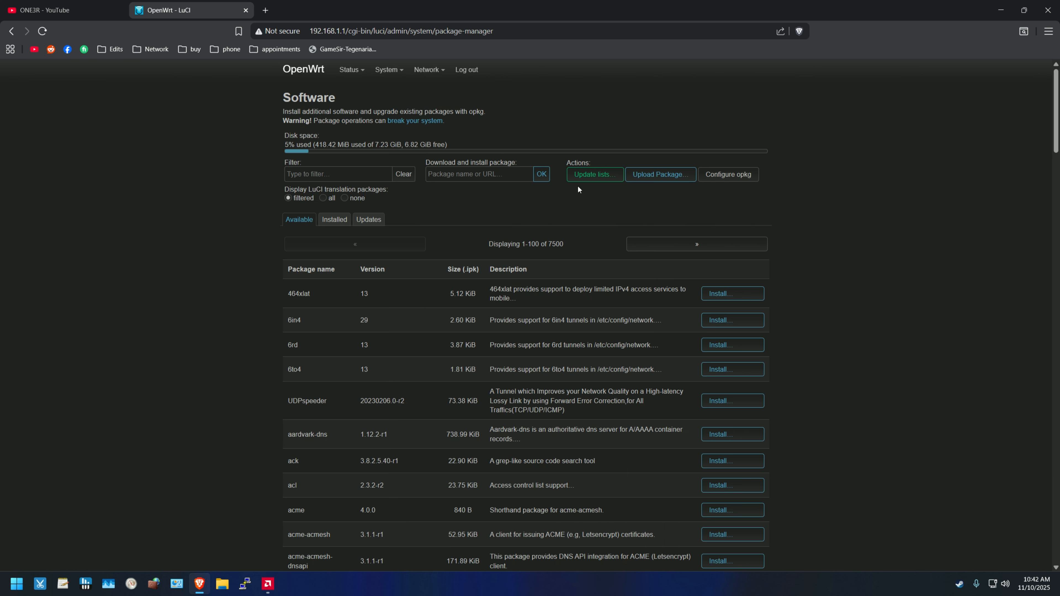
pyautogui.click(589, 179)
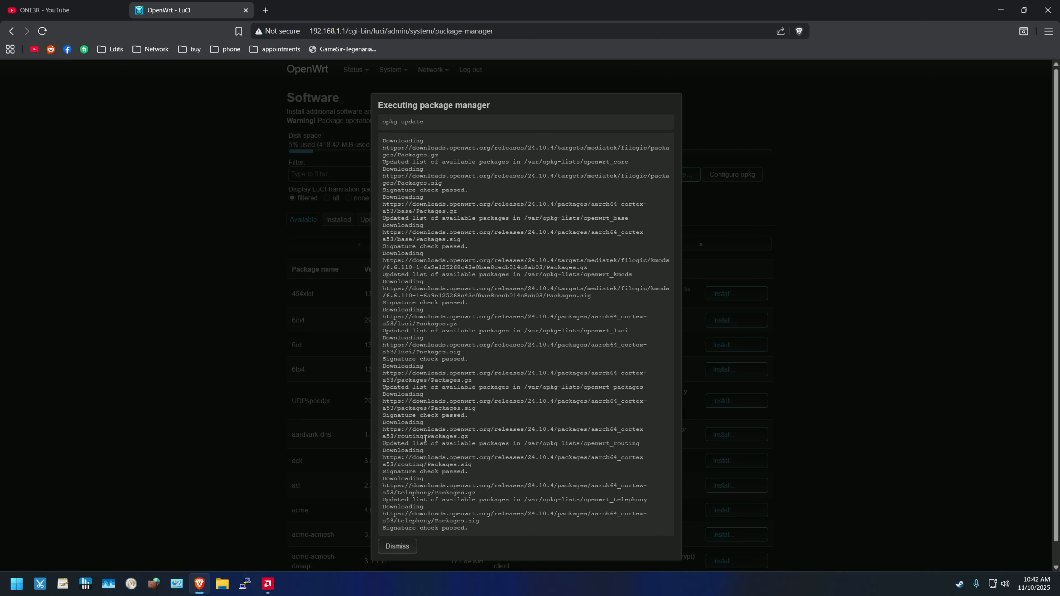
pyautogui.click(397, 546)
pyautogui.click(303, 174)
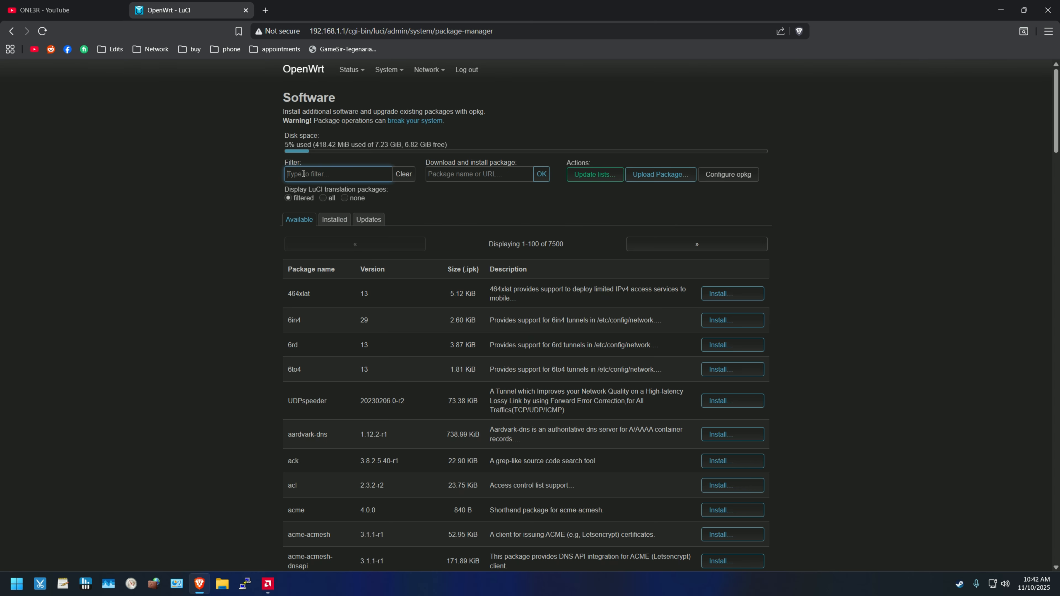
pyautogui.write('sqm')
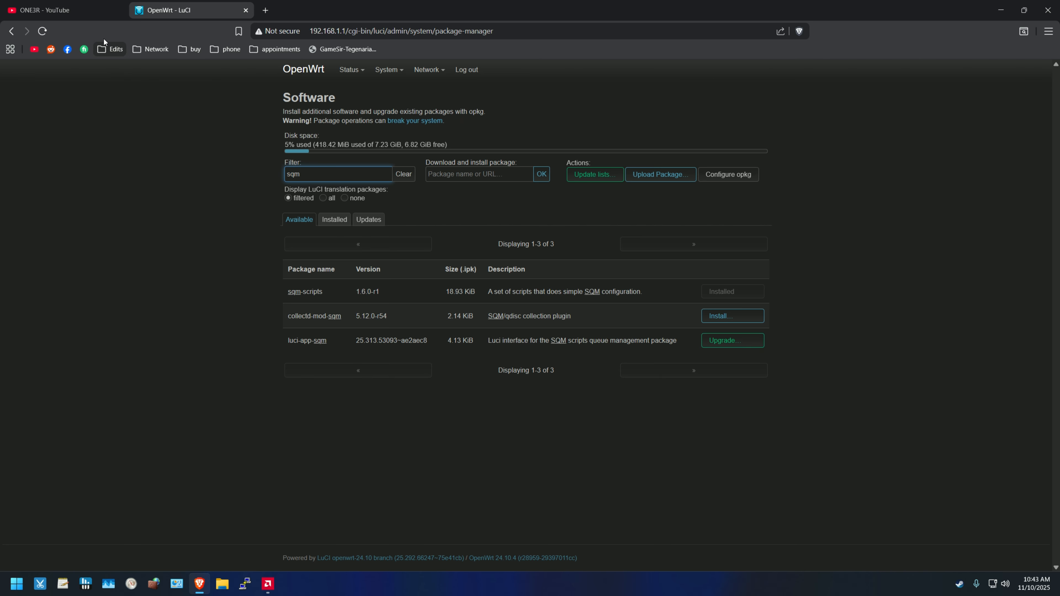
# Step: Reload the page, open the SQM QoS settings and examine the available interface names for the queue
pyautogui.click(42, 30)
pyautogui.moveTo(429, 70)
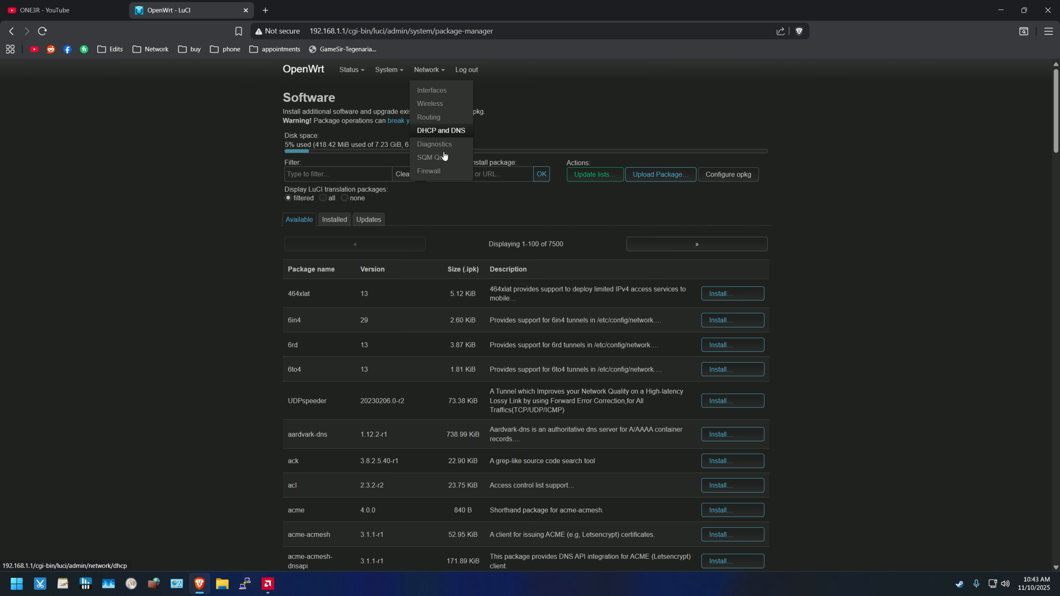
pyautogui.click(433, 159)
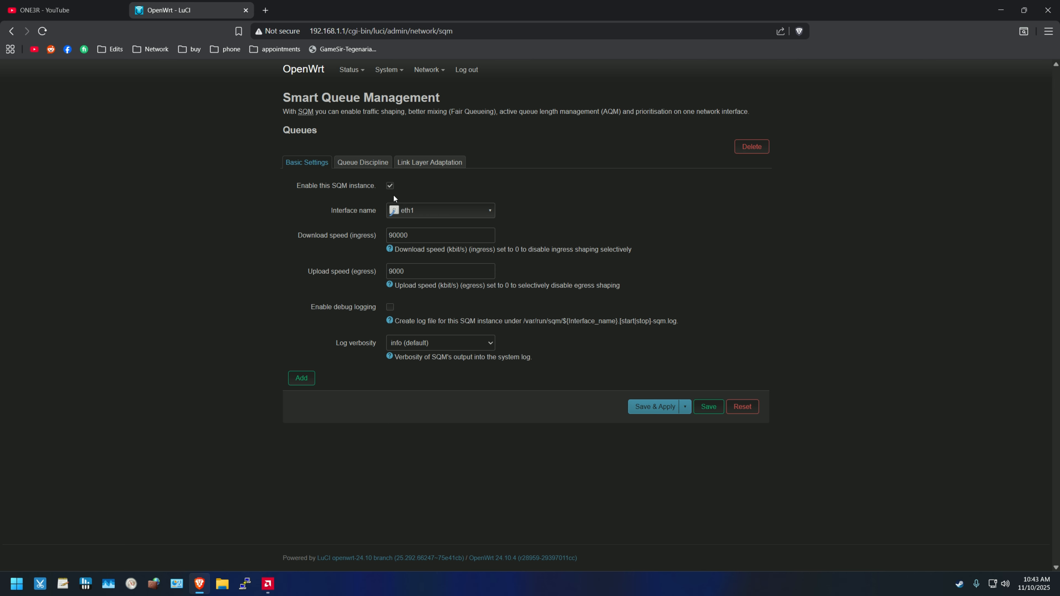
pyautogui.click(429, 214)
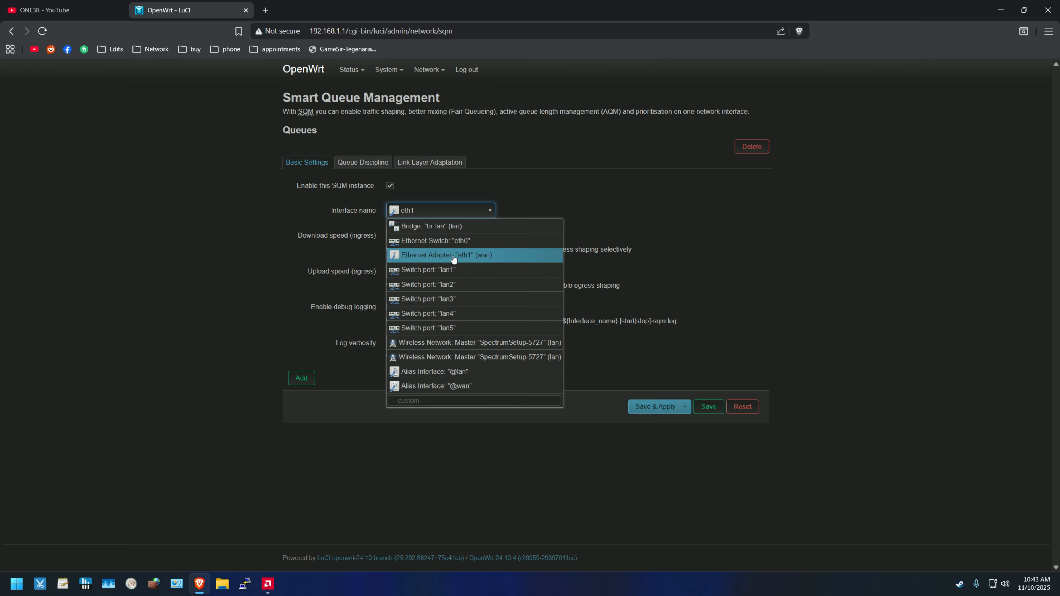
pyautogui.click(521, 168)
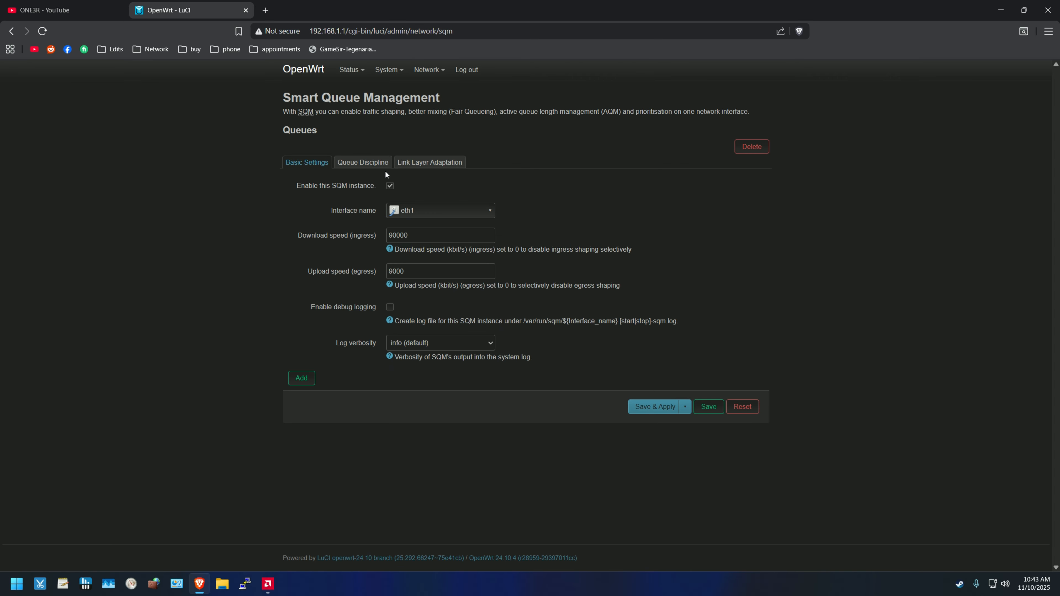
# Step: In the SQM queue discipline settings, switch Advanced Configuration off and on again, choose DO NOT SQUASH for Squash DSCP (ingress), and return to the basic settings
pyautogui.click(363, 165)
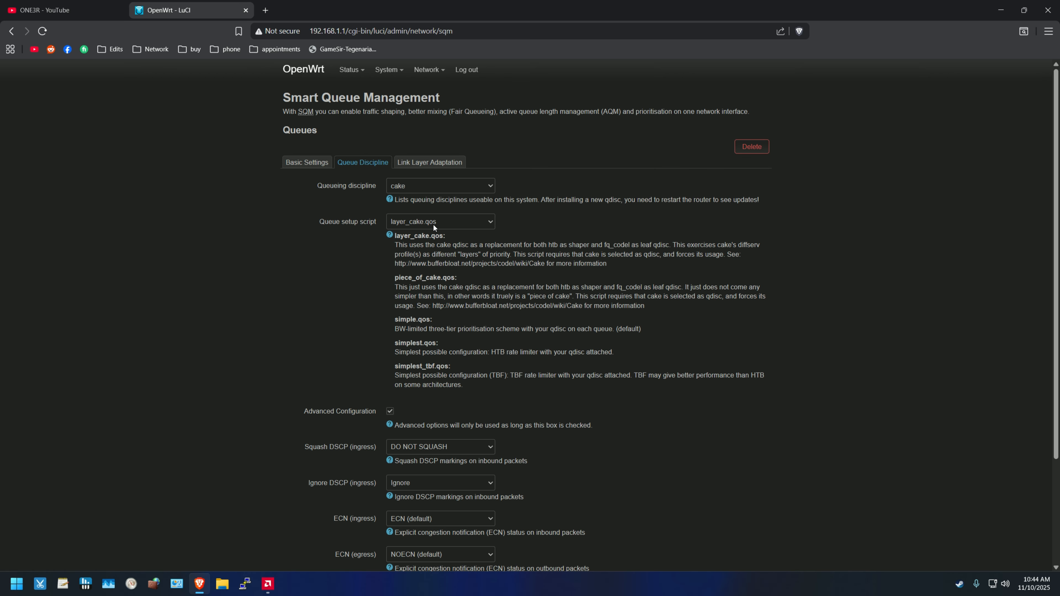
pyautogui.scroll(-3, 359, 305)
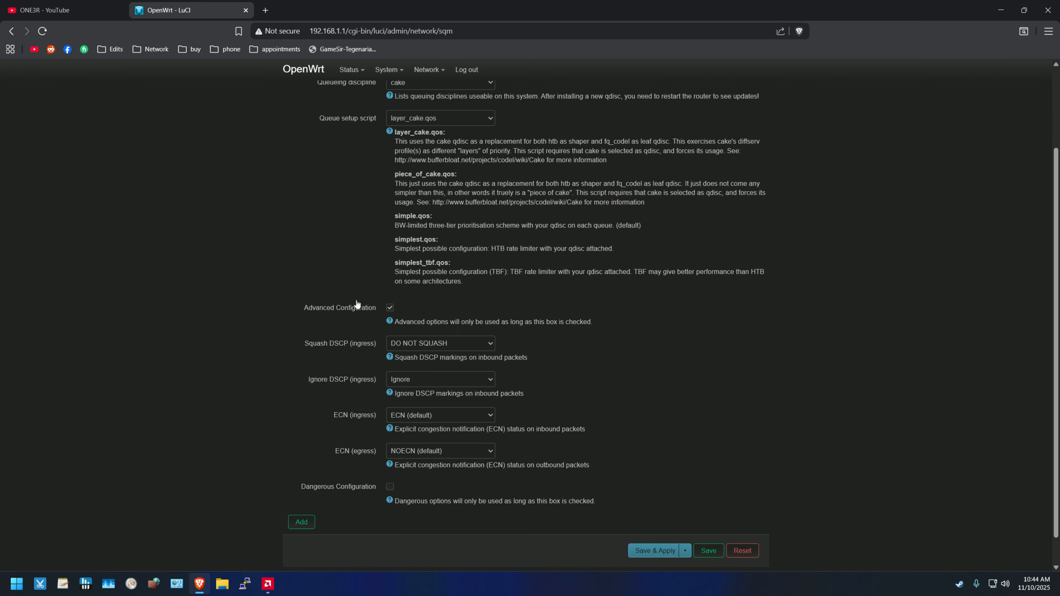
pyautogui.scroll(3, 367, 256)
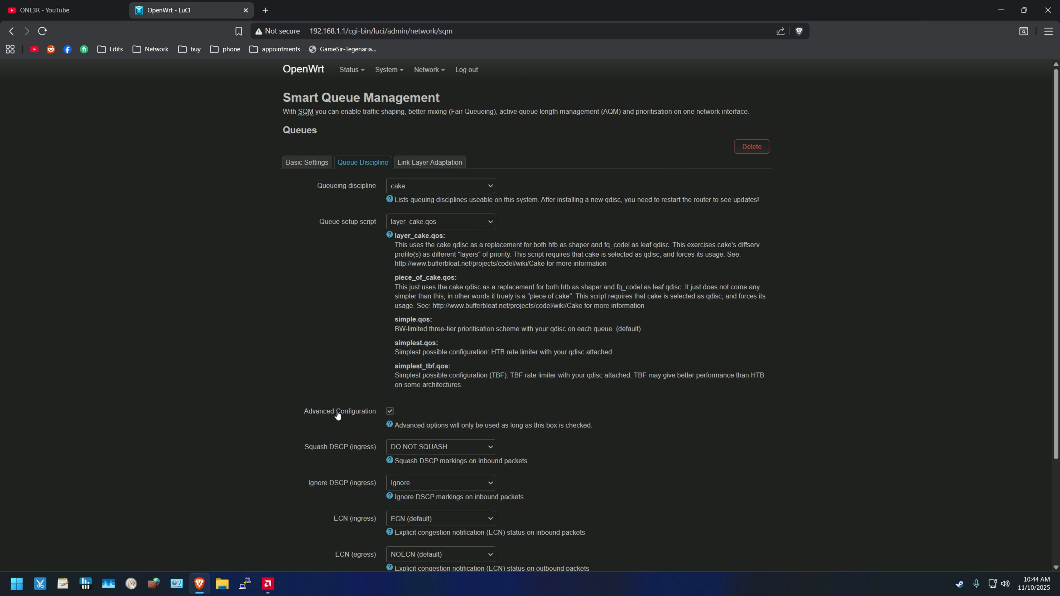
pyautogui.click(390, 411)
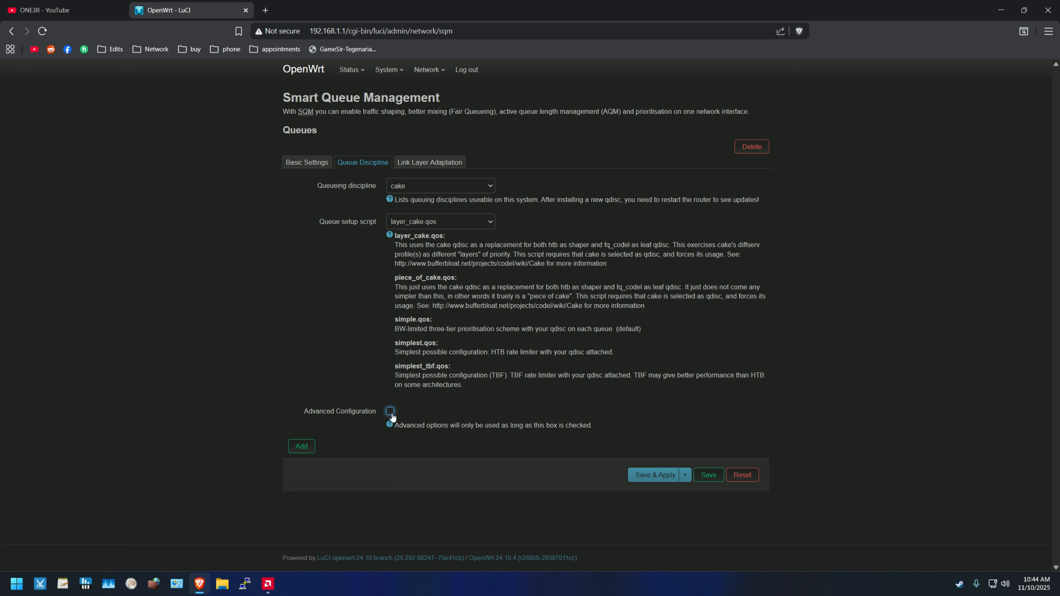
pyautogui.click(390, 412)
pyautogui.scroll(-2, 394, 413)
pyautogui.click(409, 344)
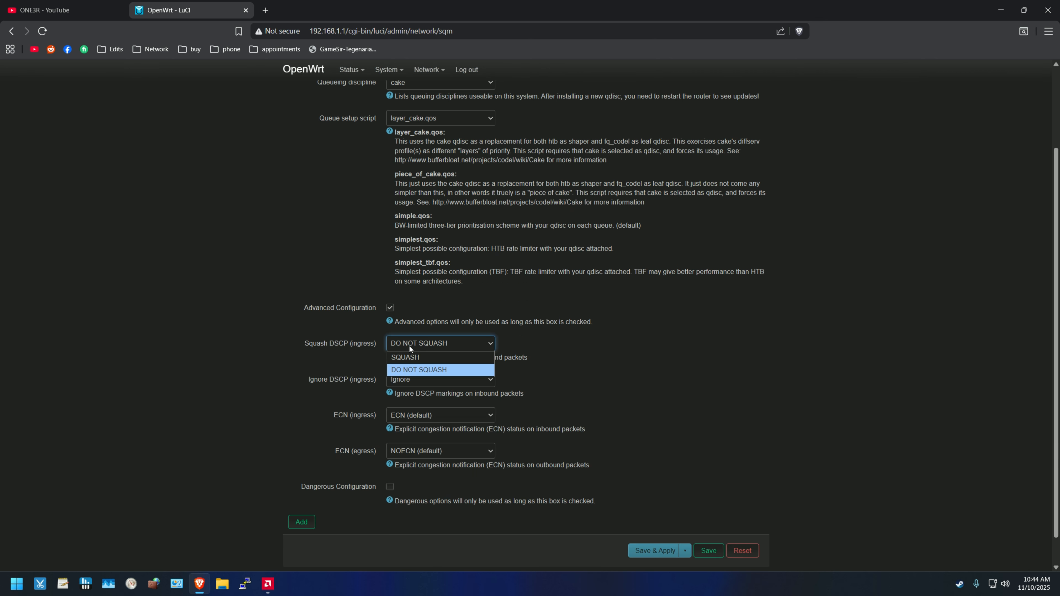
pyautogui.click(412, 371)
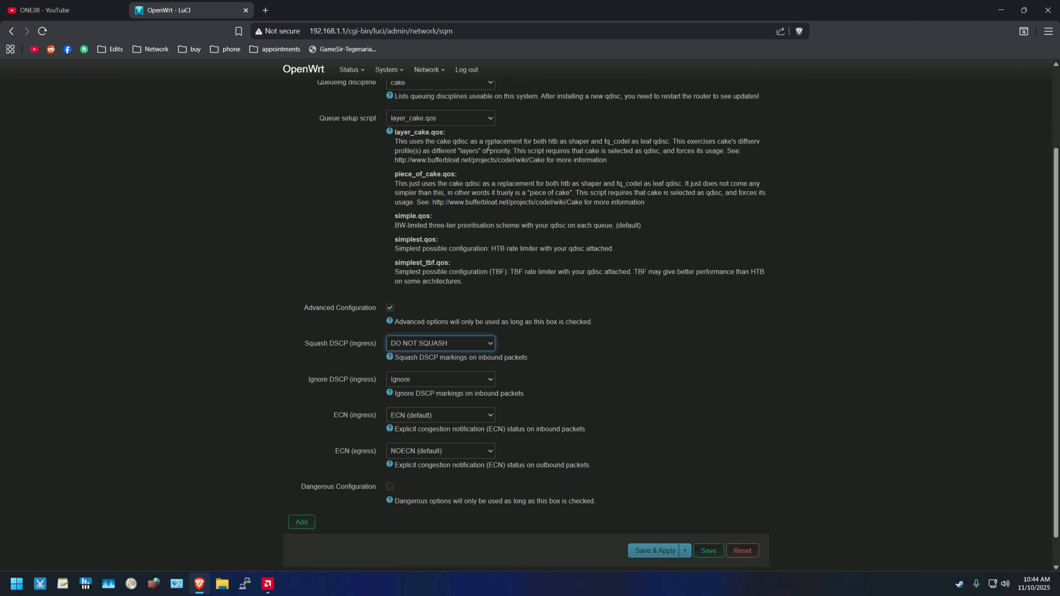
pyautogui.scroll(3, 489, 147)
pyautogui.click(304, 163)
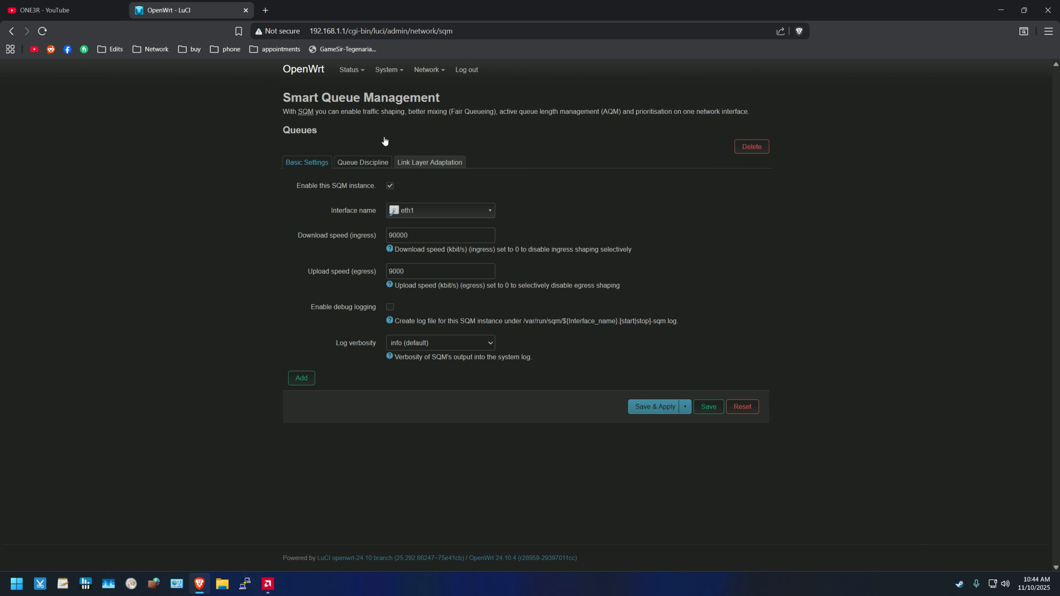
# Step: Open the SSH Access settings in the router administration and make sure the Dropbear instance is enabled
pyautogui.moveTo(392, 72)
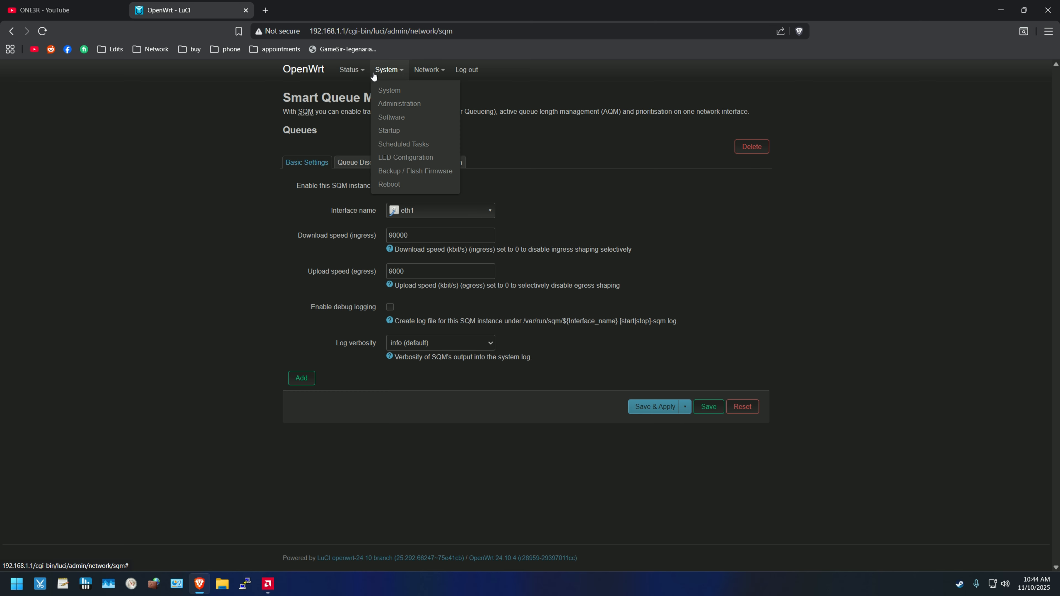
pyautogui.click(388, 105)
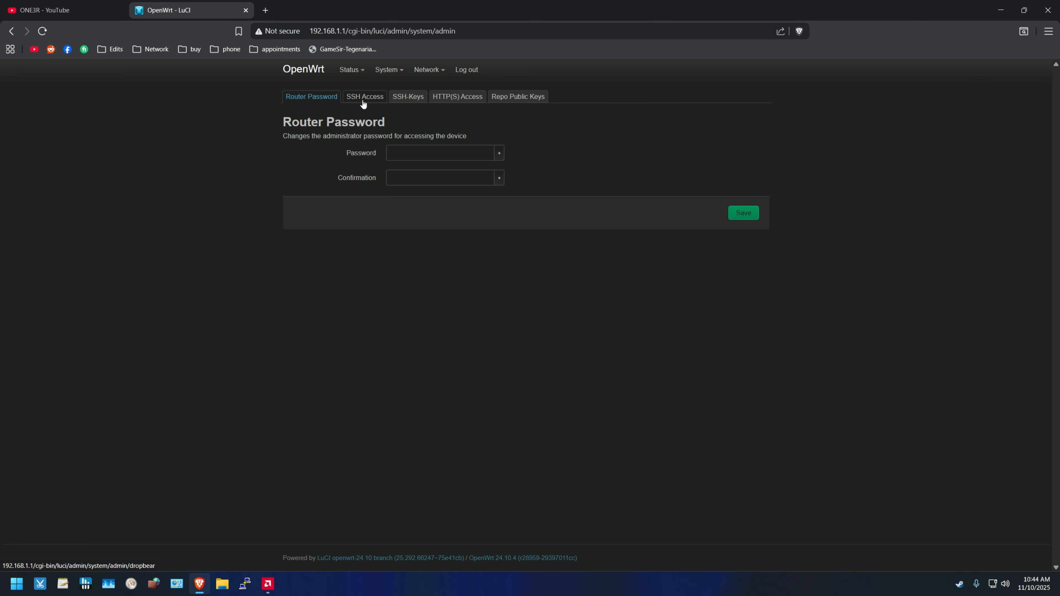
pyautogui.click(364, 104)
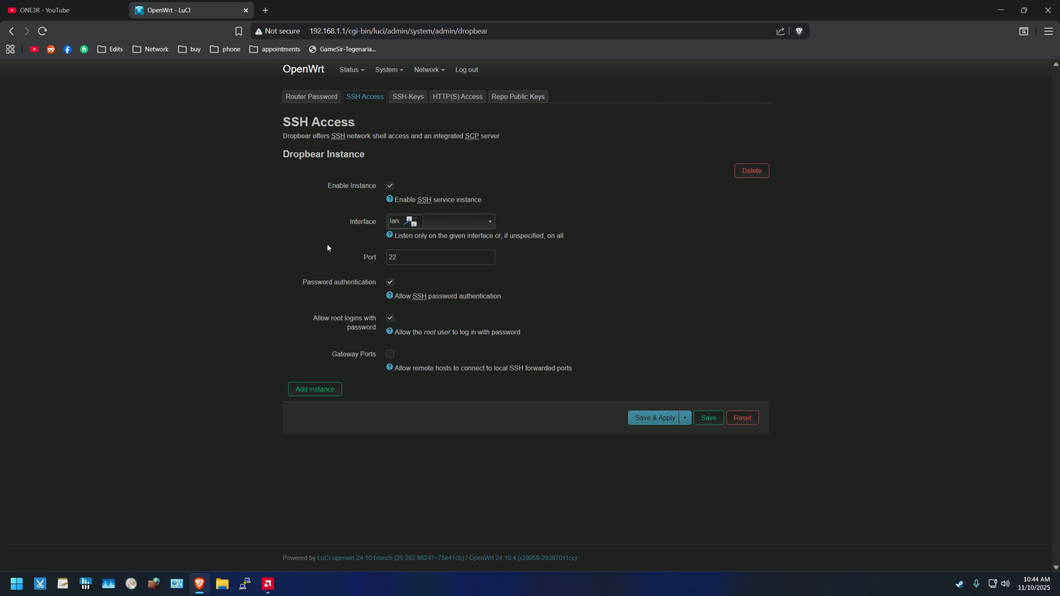
pyautogui.click(389, 186)
# Step: Search the web for PuTTY in a new tab, view its latest release download page and close that tab
pyautogui.click(266, 10)
pyautogui.write('puttyu')
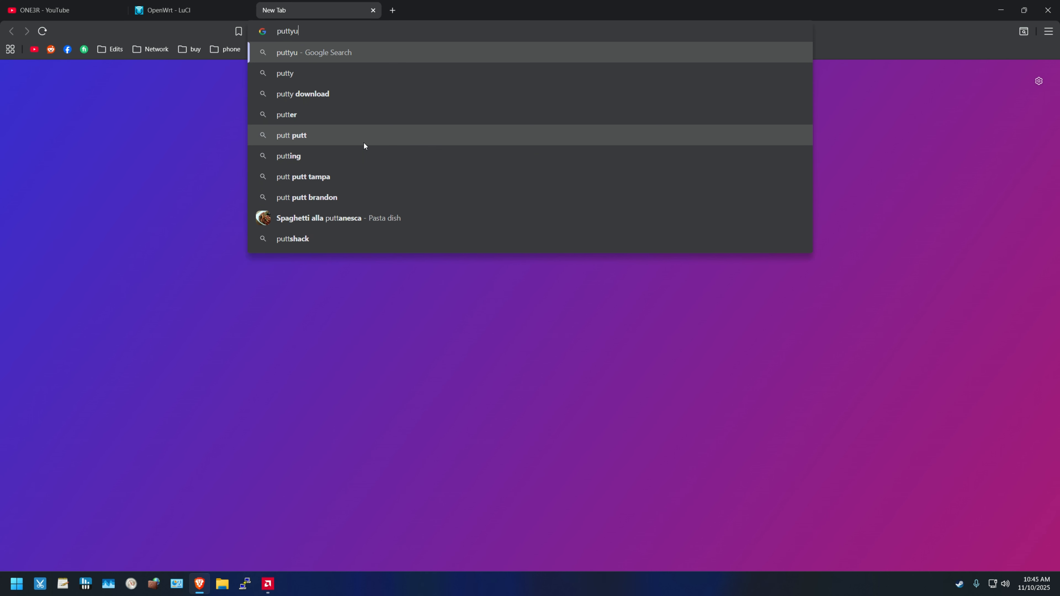
pyautogui.press('Return')
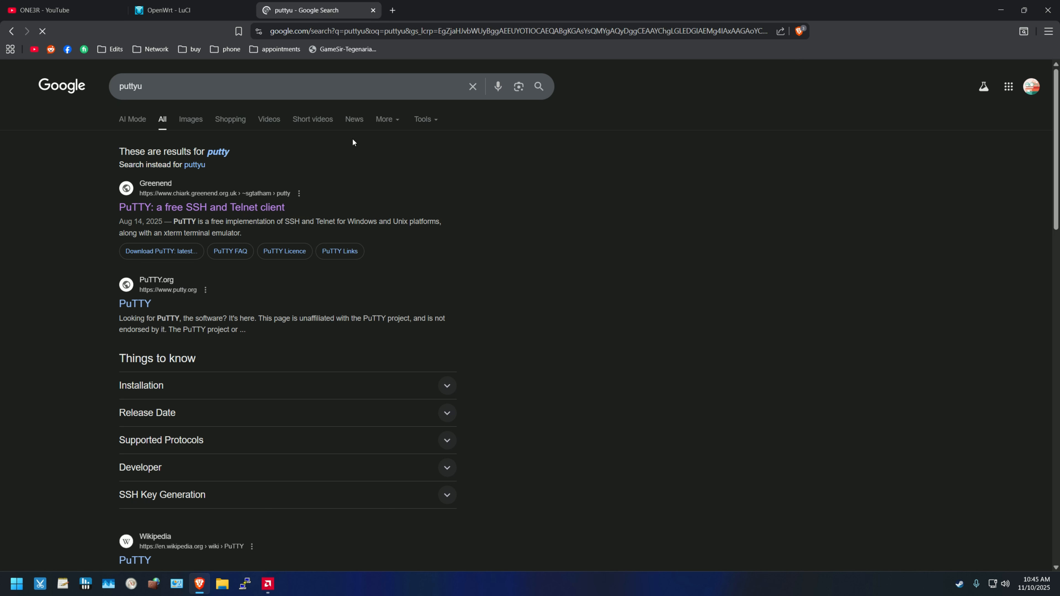
pyautogui.click(183, 206)
pyautogui.click(110, 138)
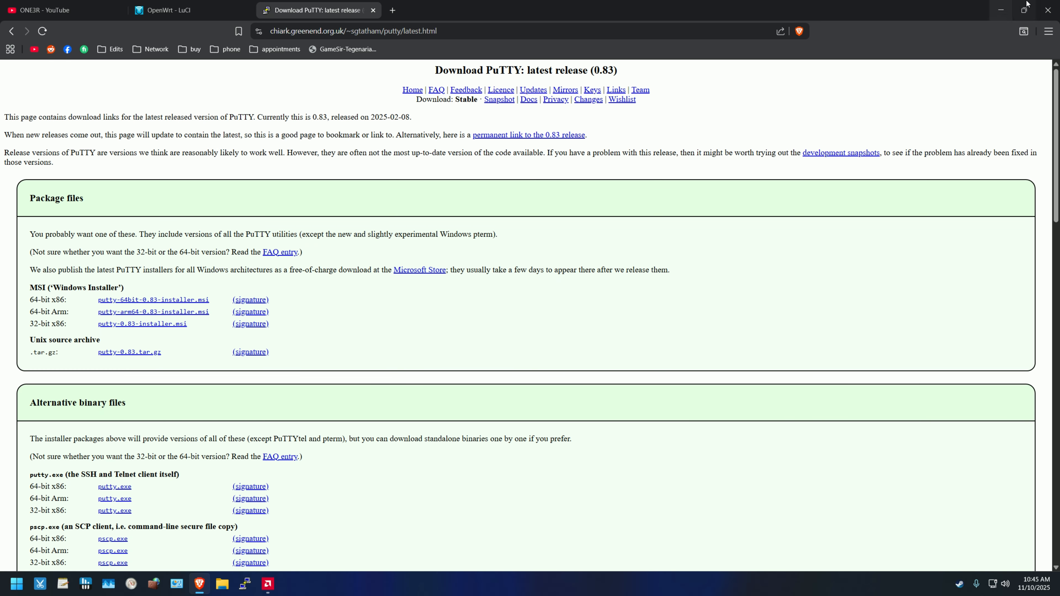
pyautogui.click(373, 10)
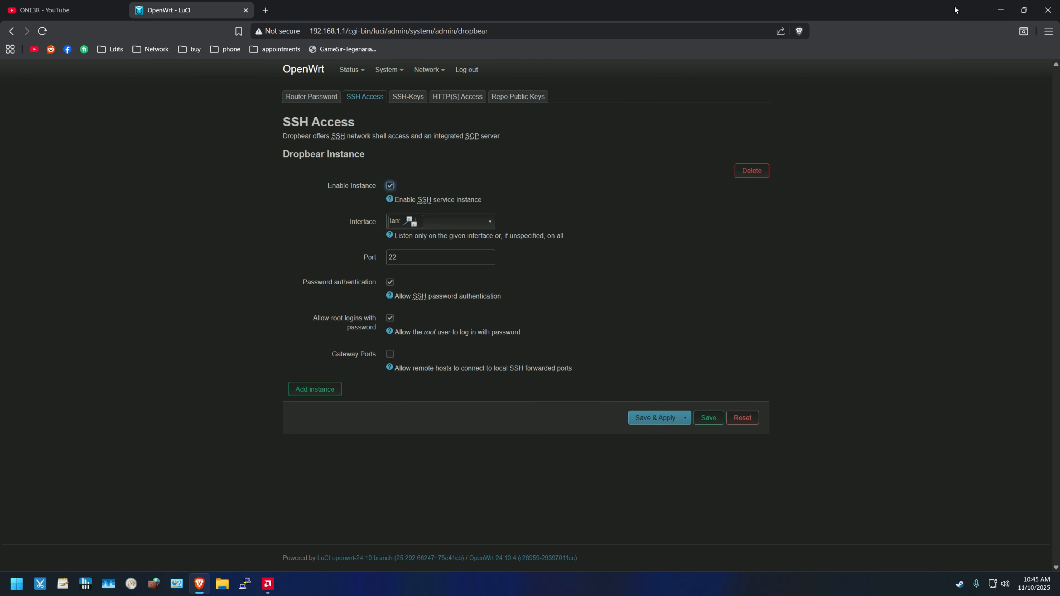
# Step: Return to the router's status overview, then minimise the browser and launch PuTTY
pyautogui.click(301, 70)
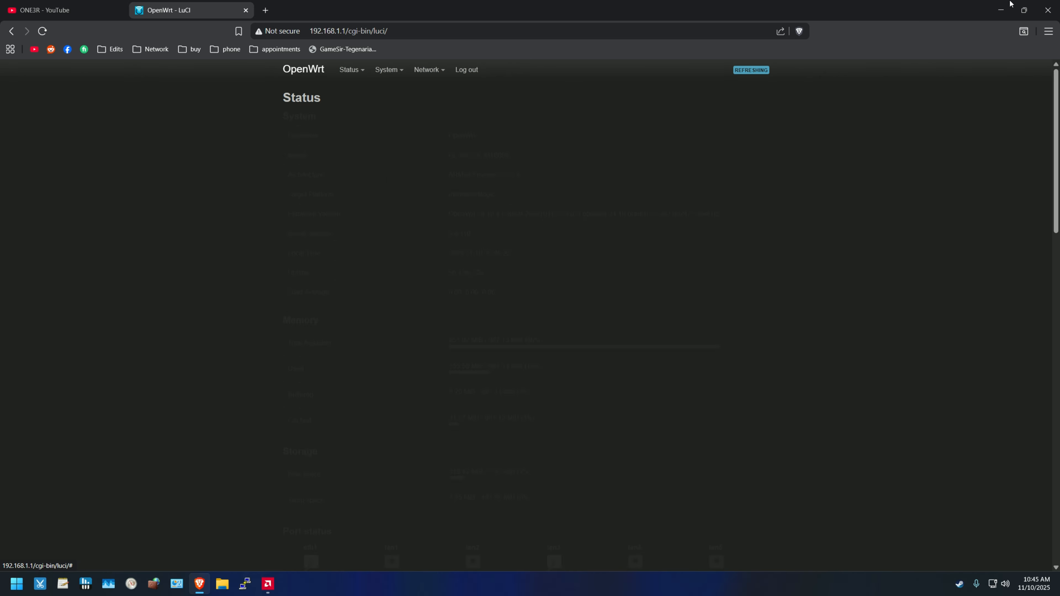
pyautogui.click(1004, 15)
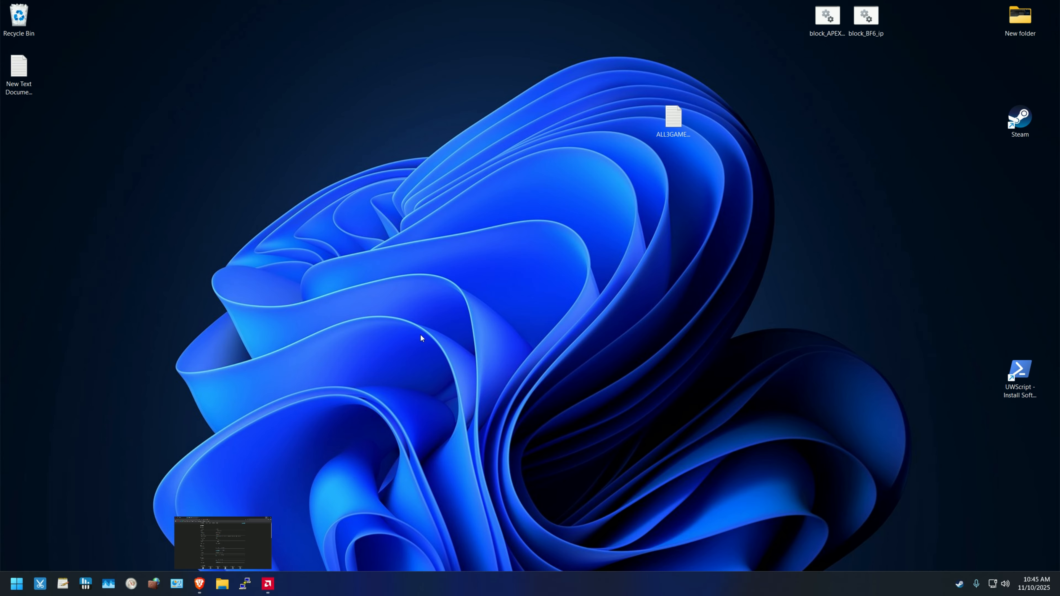
pyautogui.click(16, 584)
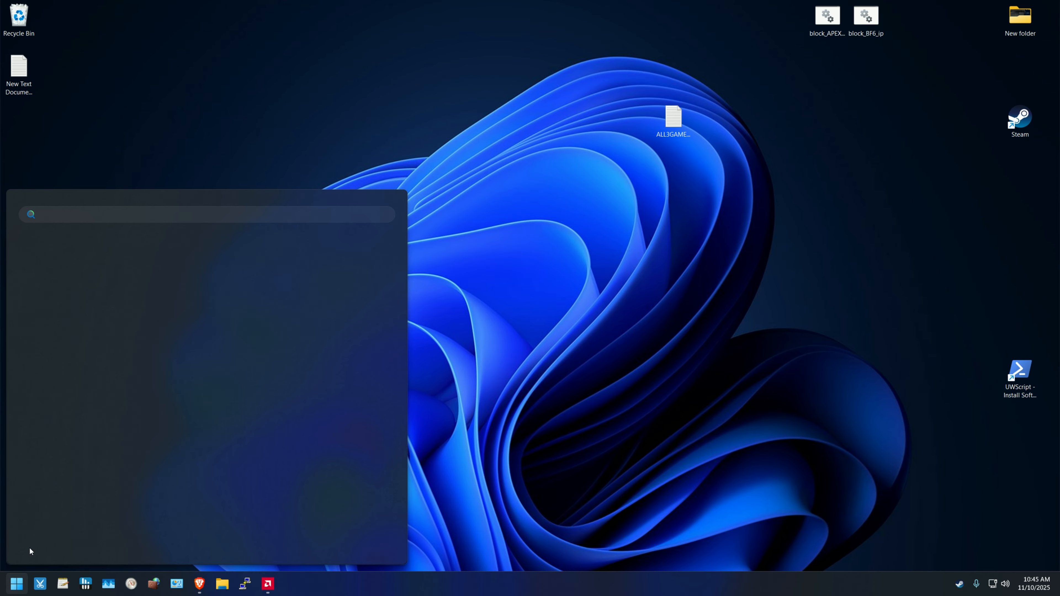
pyautogui.click(115, 220)
pyautogui.write('pu')
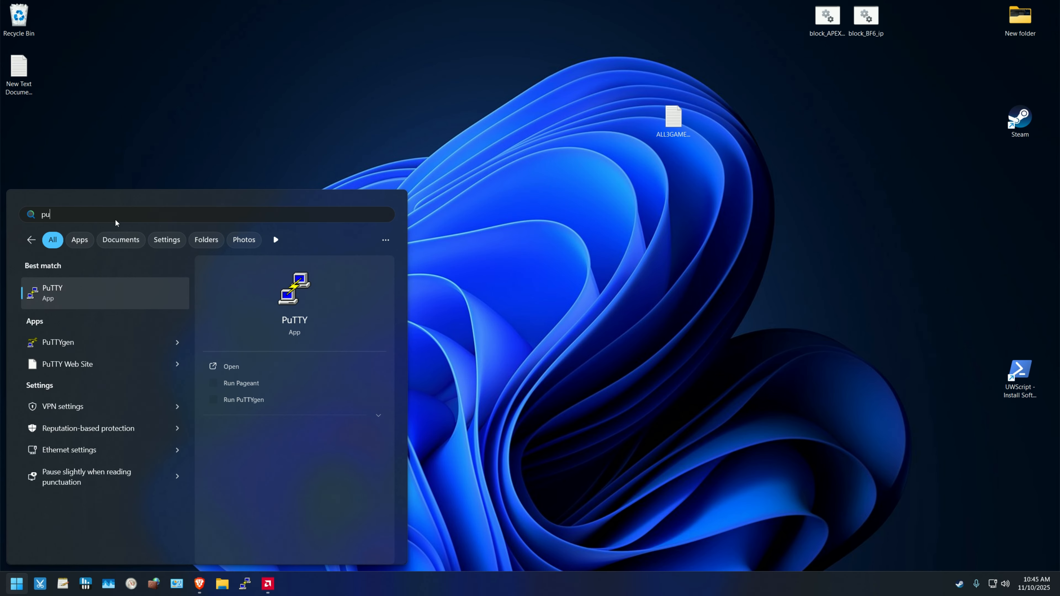
pyautogui.click(230, 368)
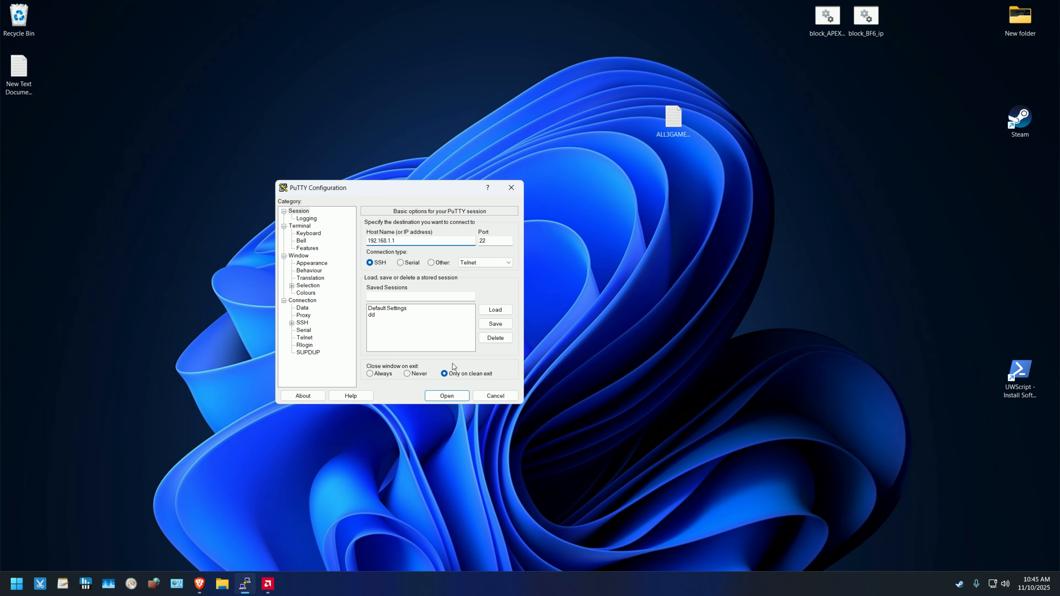
# Step: Open an SSH session to 192.168.1.1 on port 22 and log in as root with the account password
pyautogui.click(445, 396)
pyautogui.moveTo(163, 49); pyautogui.dragTo(320, 186)
pyautogui.click(244, 194)
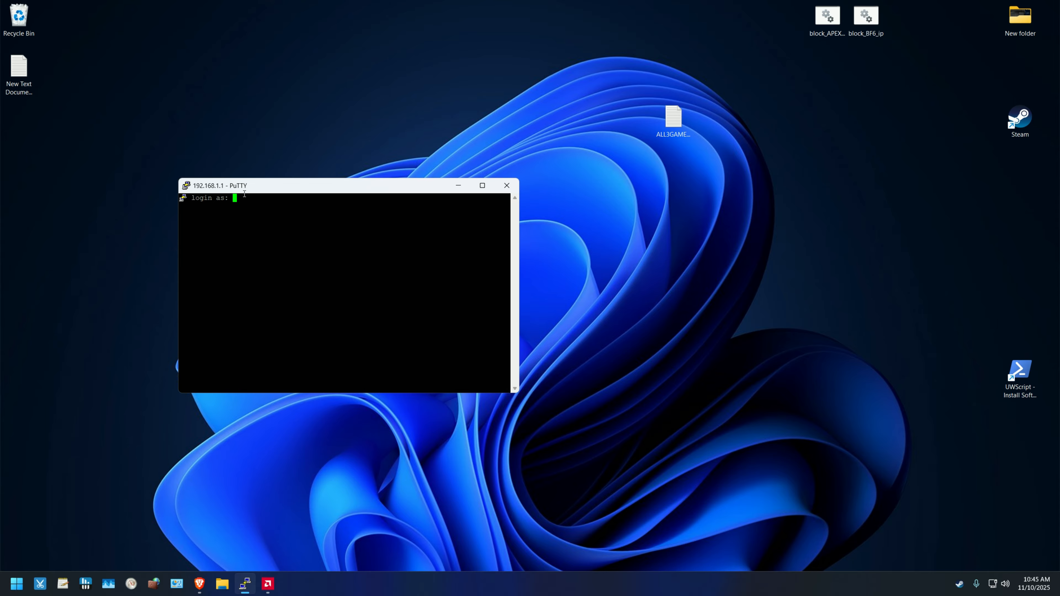
pyautogui.write('root')
pyautogui.press('Return')
pyautogui.press('Return')
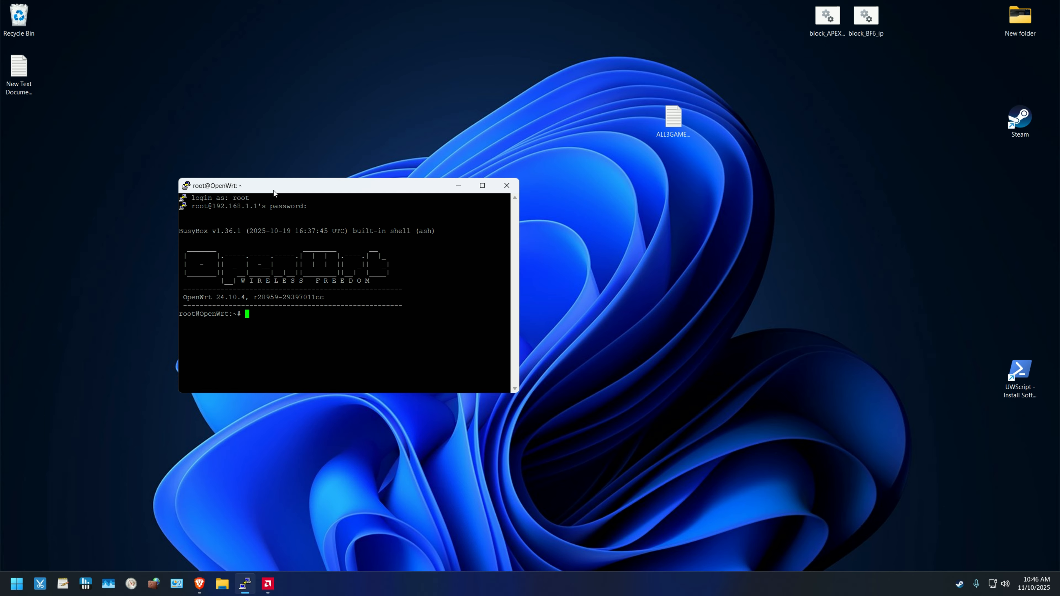
# Step: Open the ALL3GAMES-PORTS script from the desktop beside the terminal and review its LAN_IP, DSCP_MARK and game port rules
pyautogui.moveTo(274, 189); pyautogui.dragTo(217, 148)
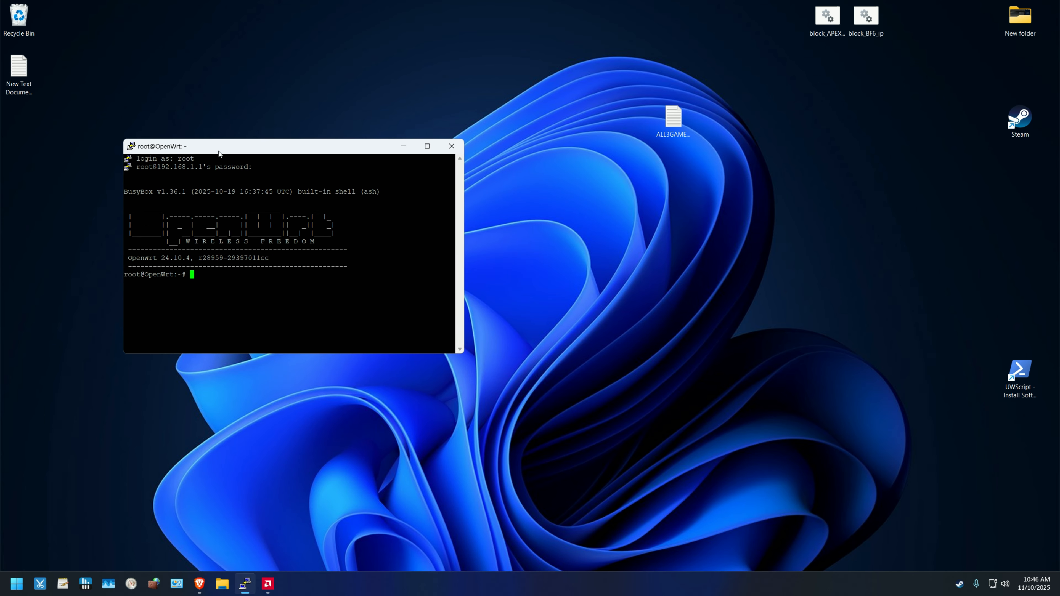
pyautogui.doubleClick(674, 117)
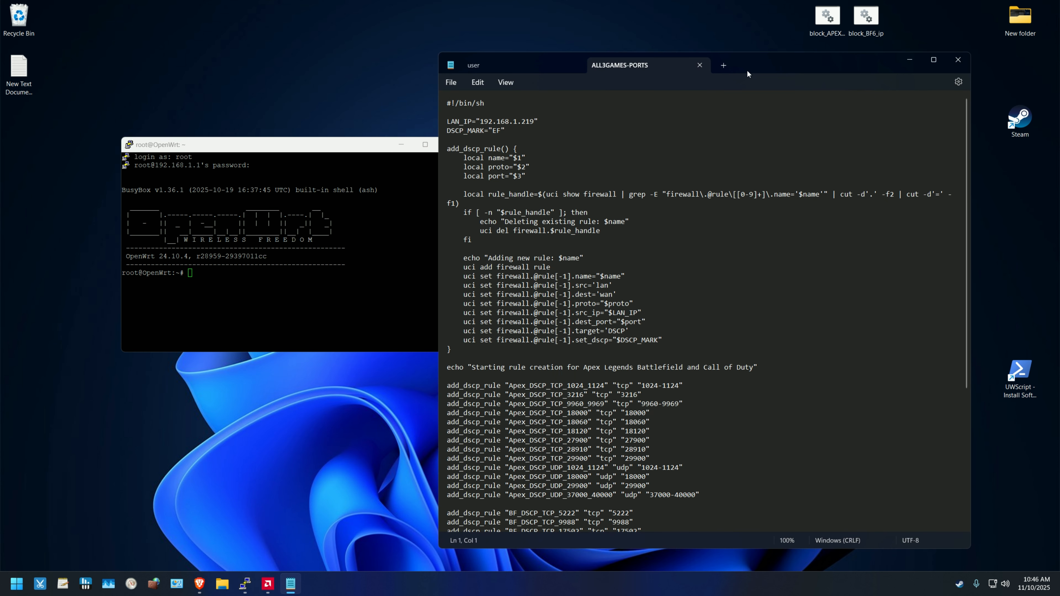
pyautogui.moveTo(747, 70); pyautogui.dragTo(807, 56)
pyautogui.scroll(-2, 595, 177)
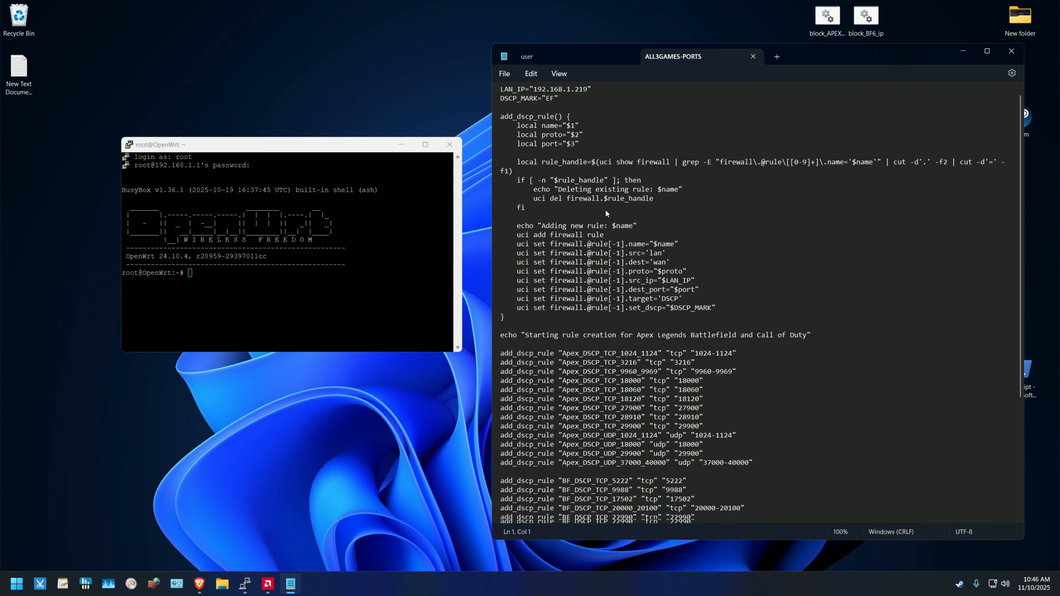
pyautogui.scroll(2, 596, 177)
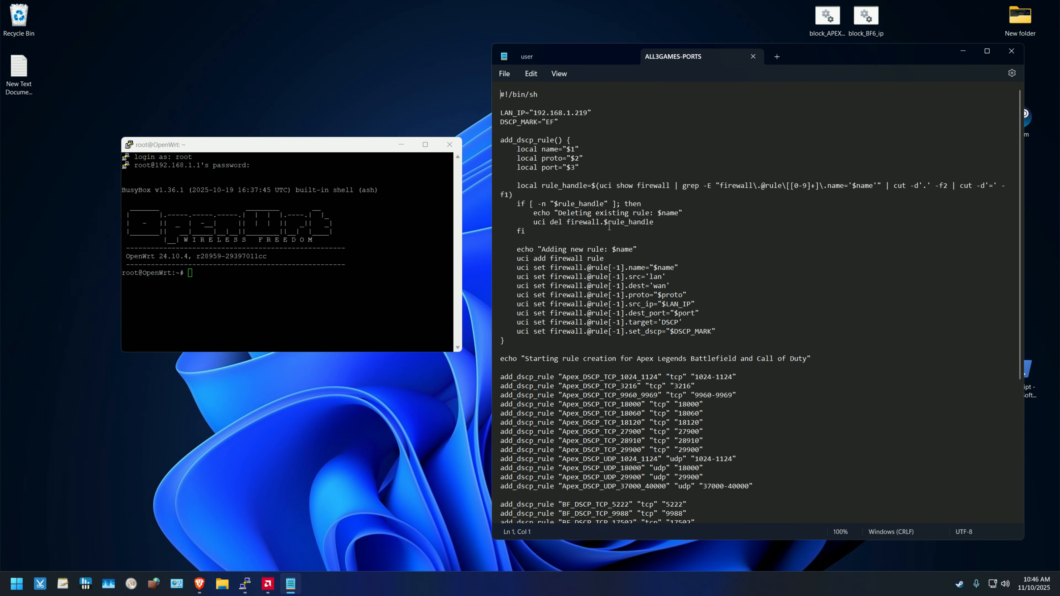
pyautogui.scroll(-7, 609, 226)
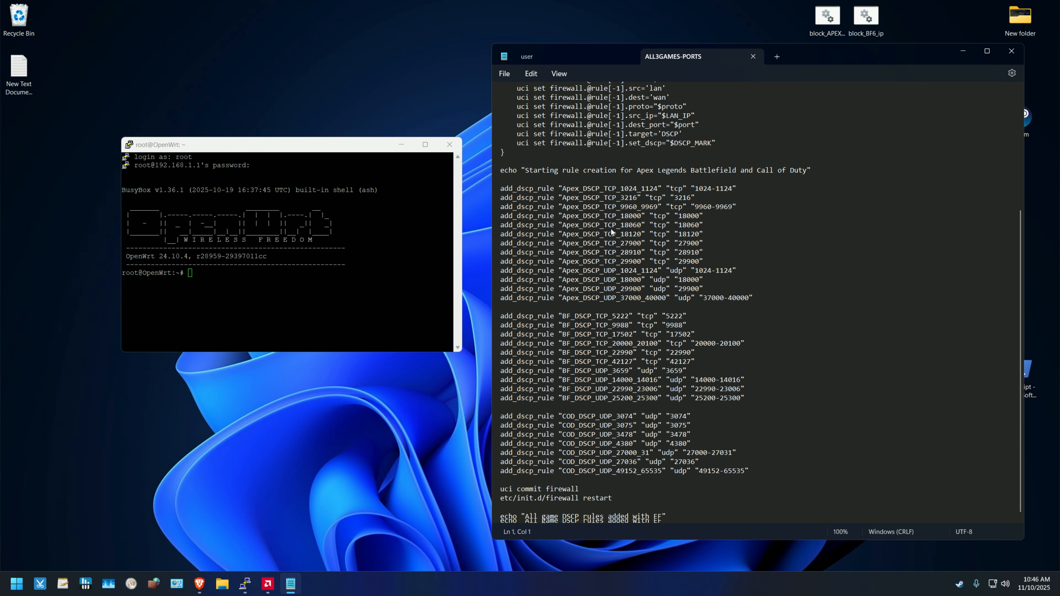
pyautogui.scroll(-1, 611, 231)
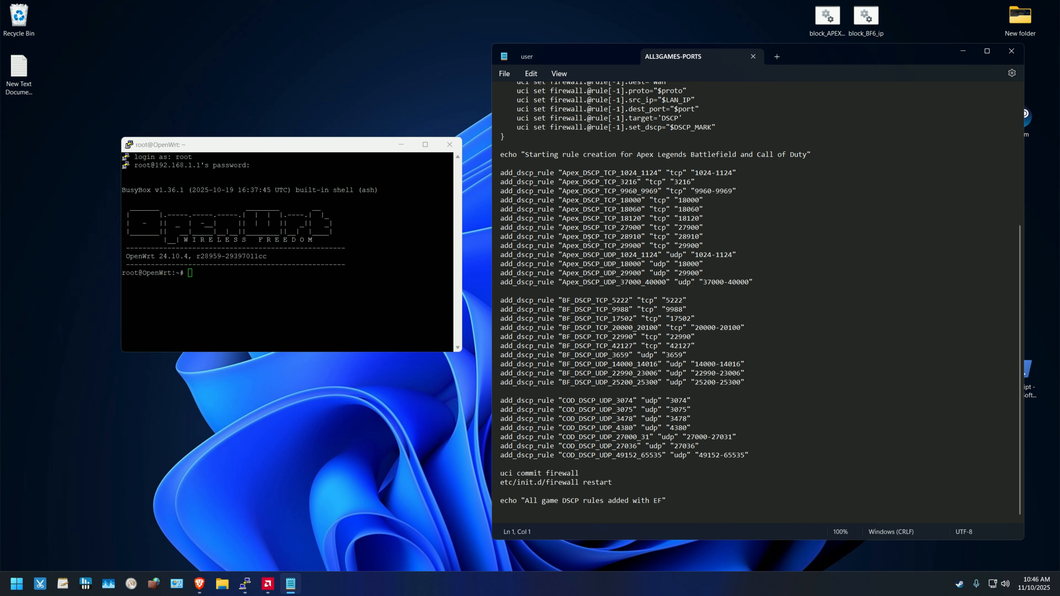
pyautogui.scroll(7, 586, 310)
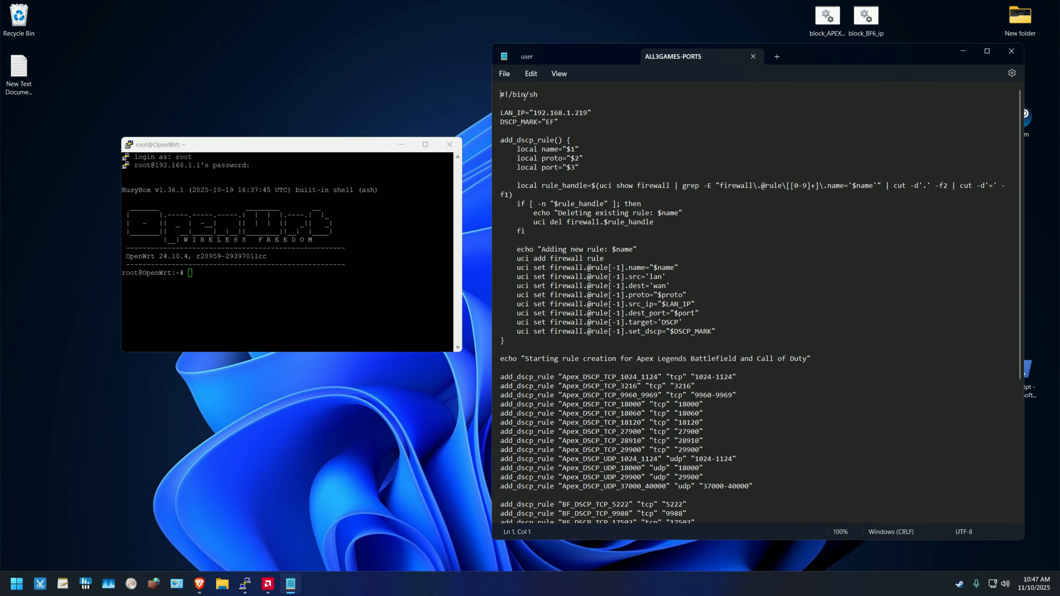
# Step: Copy the entire ALL3GAMES-PORTS script and paste it into the router's SSH terminal to run it
pyautogui.moveTo(497, 95); pyautogui.dragTo(579, 520)
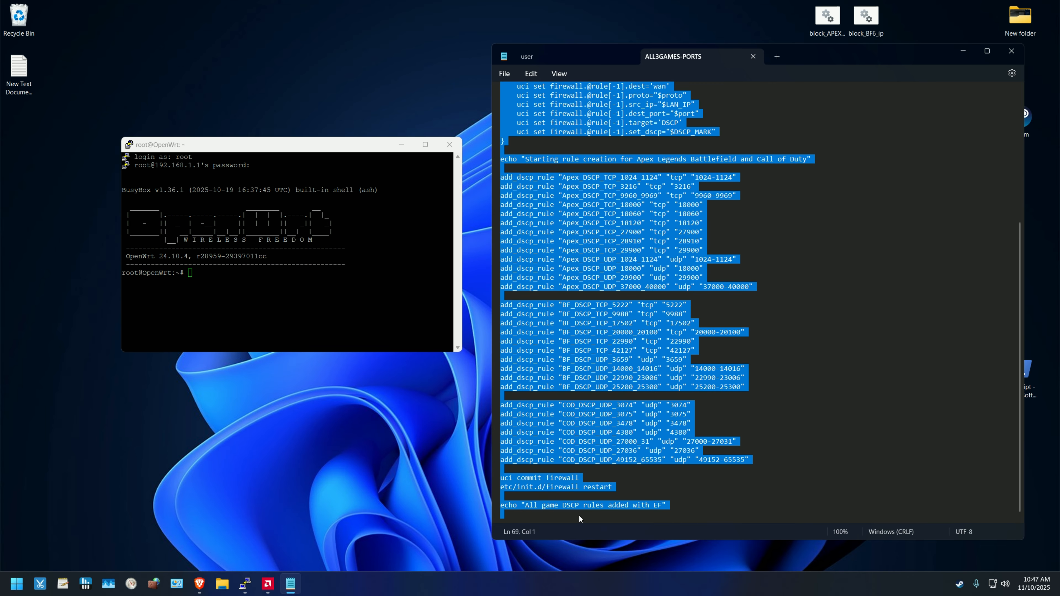
pyautogui.rightClick(571, 434)
pyautogui.click(607, 274)
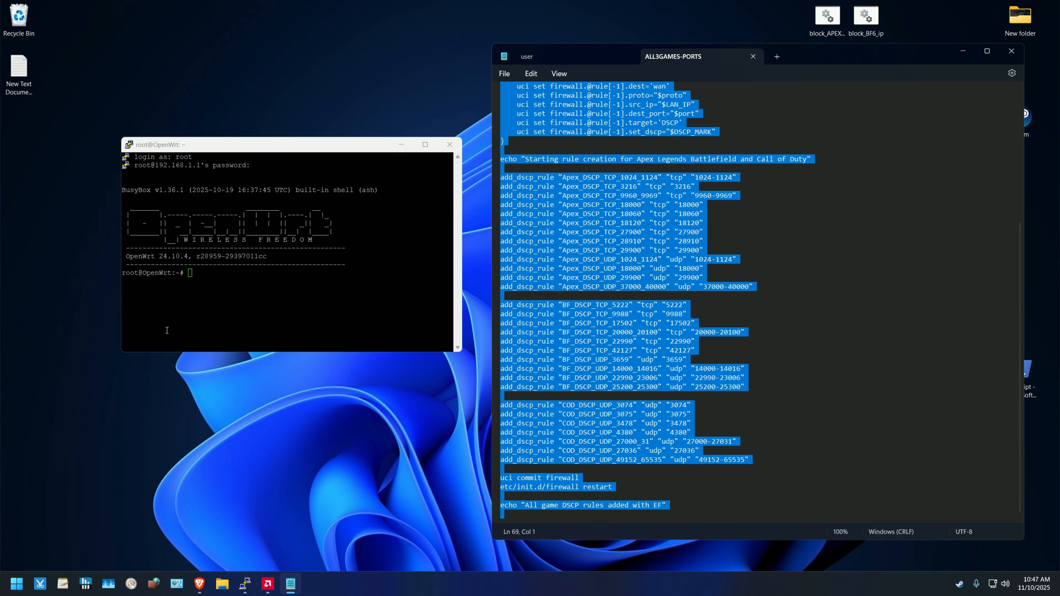
pyautogui.rightClick(214, 294)
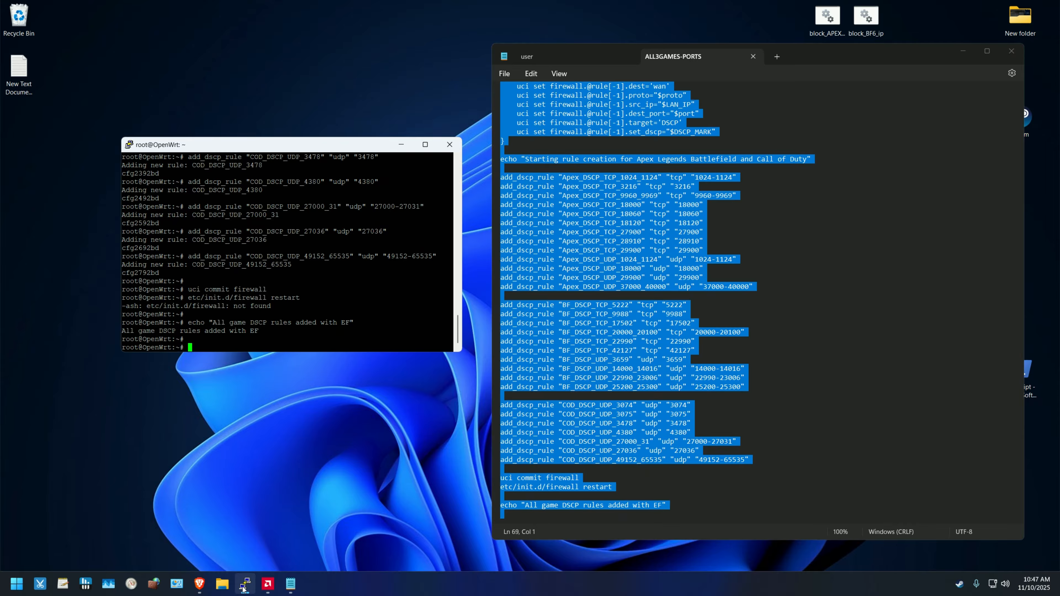
# Step: Switch to the browser, open the firewall's Traffic Rules and examine the Apex, BF and COD DSCP rules
pyautogui.click(199, 584)
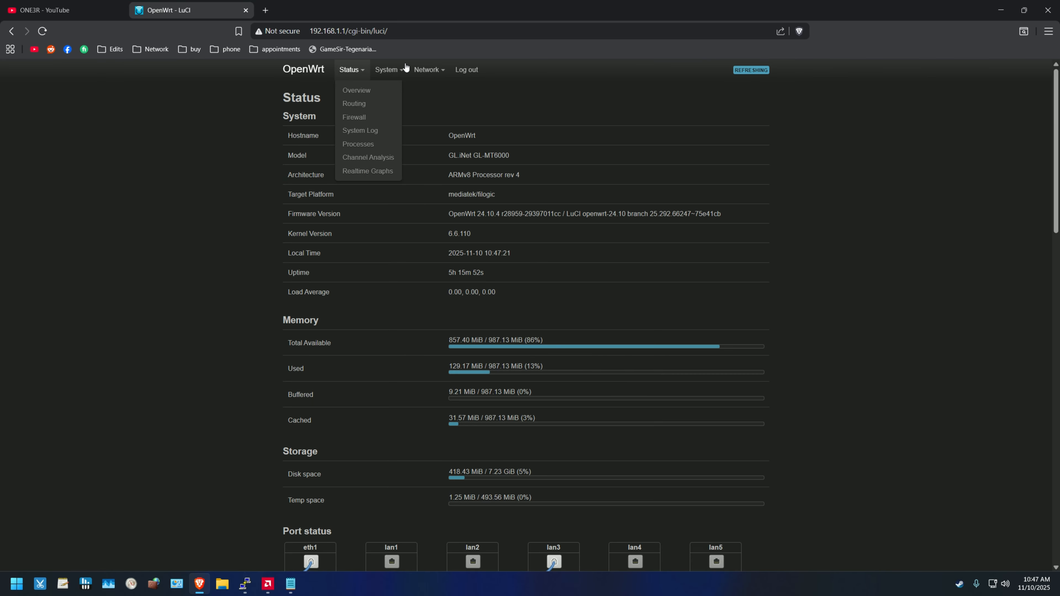
pyautogui.click(421, 174)
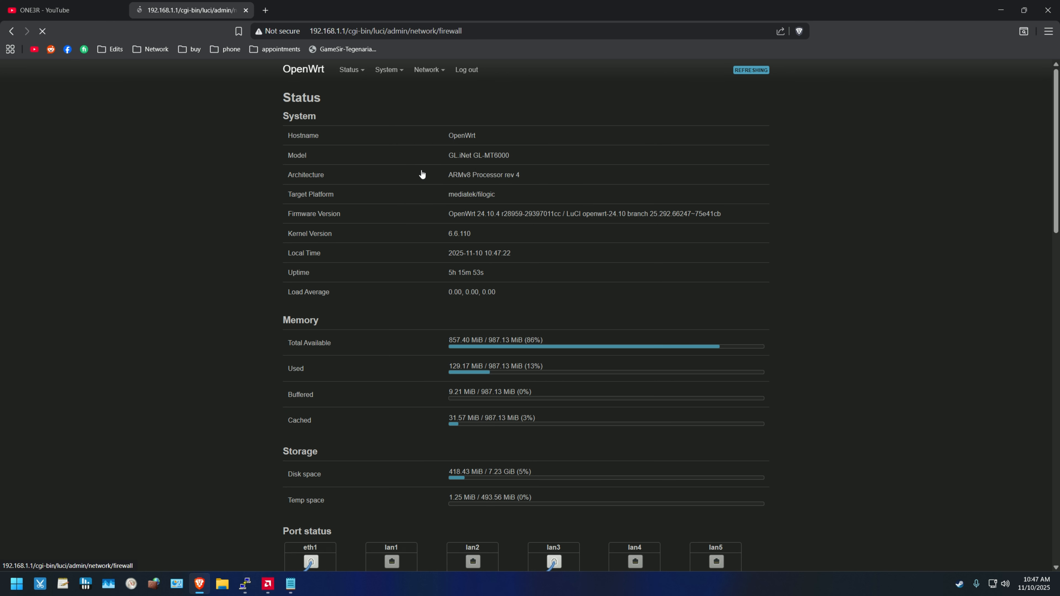
pyautogui.click(425, 97)
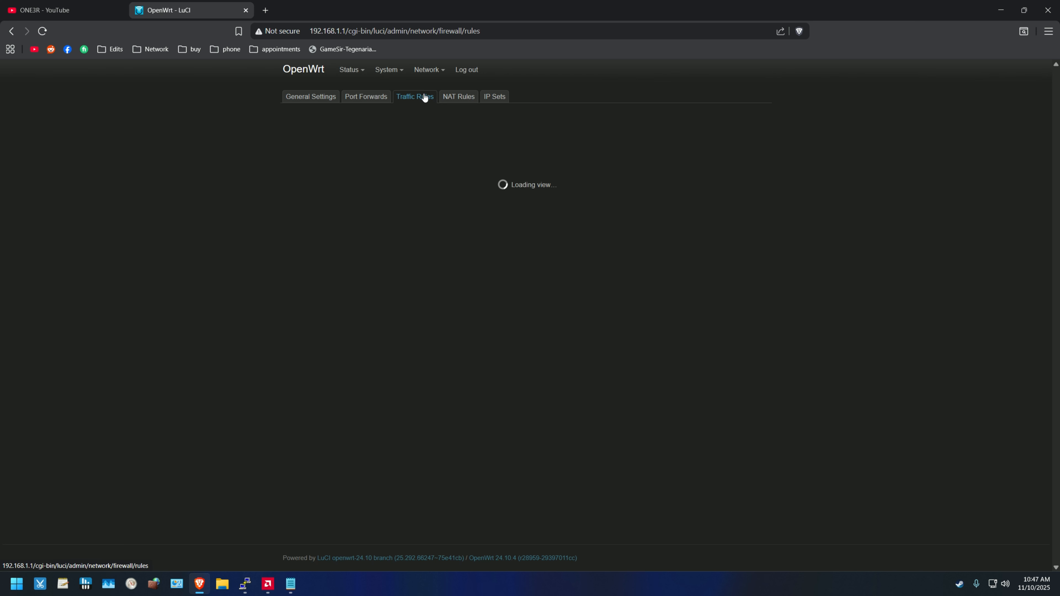
pyautogui.scroll(-3, 457, 360)
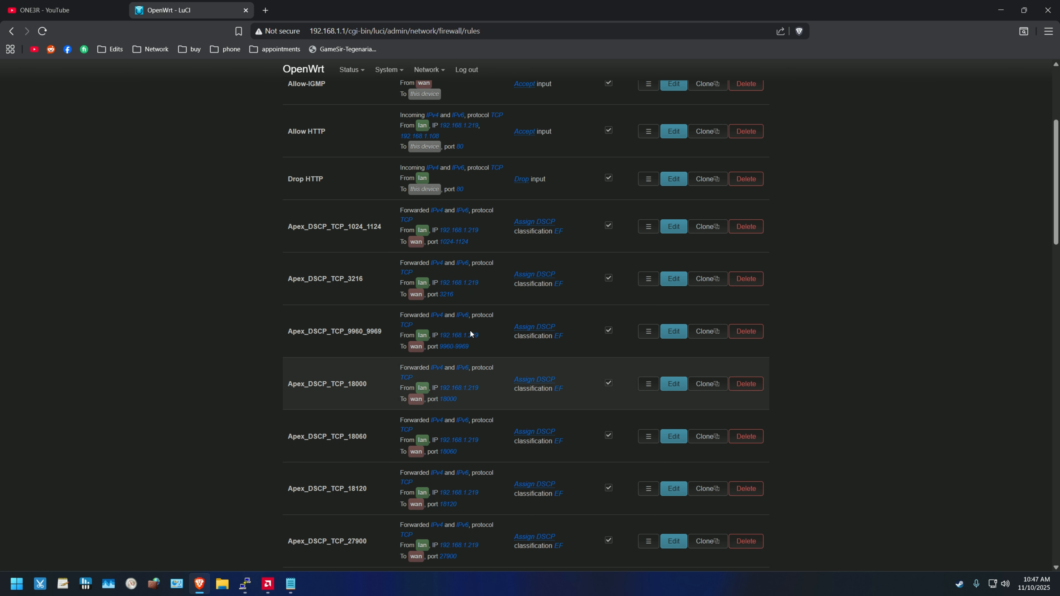
pyautogui.scroll(-8, 494, 361)
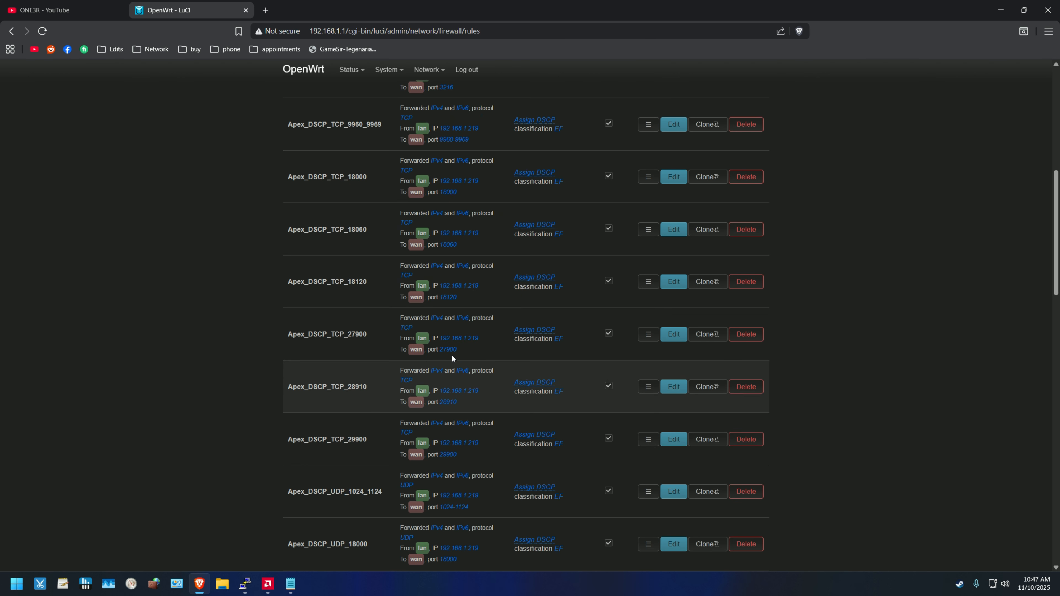
pyautogui.scroll(-9, 527, 294)
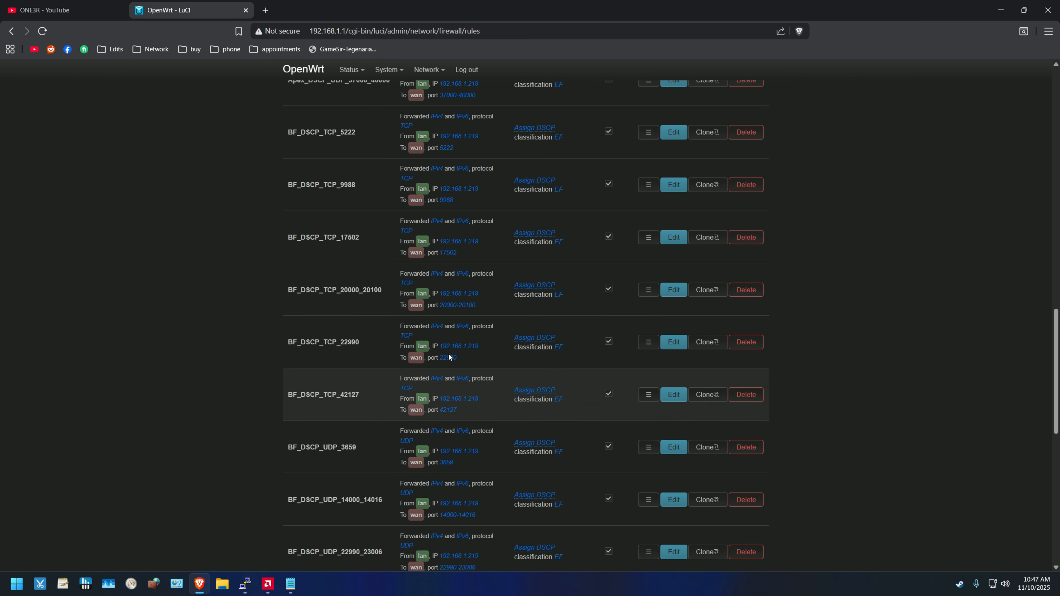
pyautogui.scroll(-7, 495, 347)
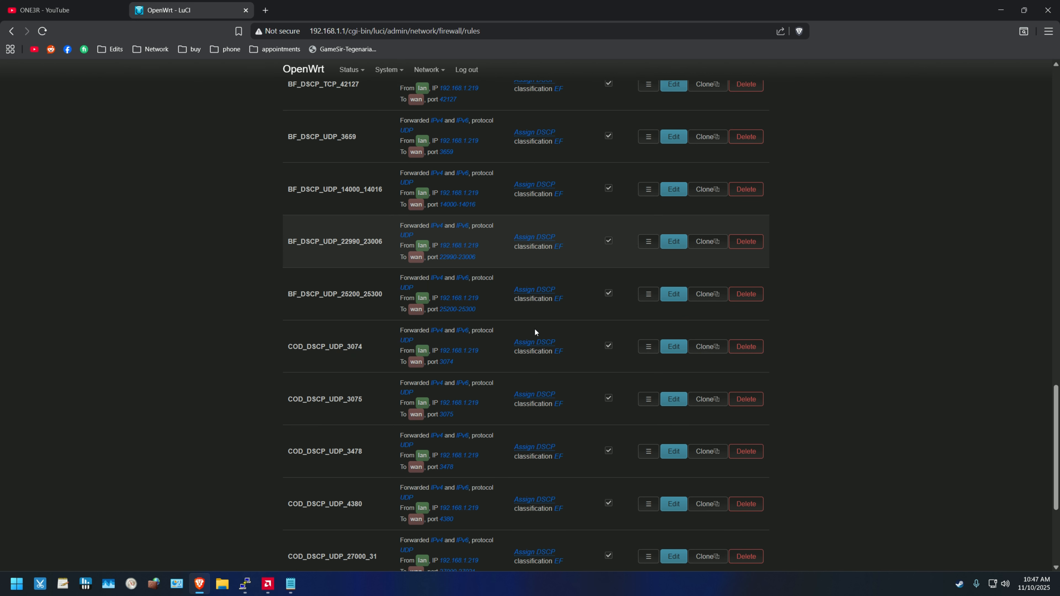
pyautogui.scroll(-5, 535, 333)
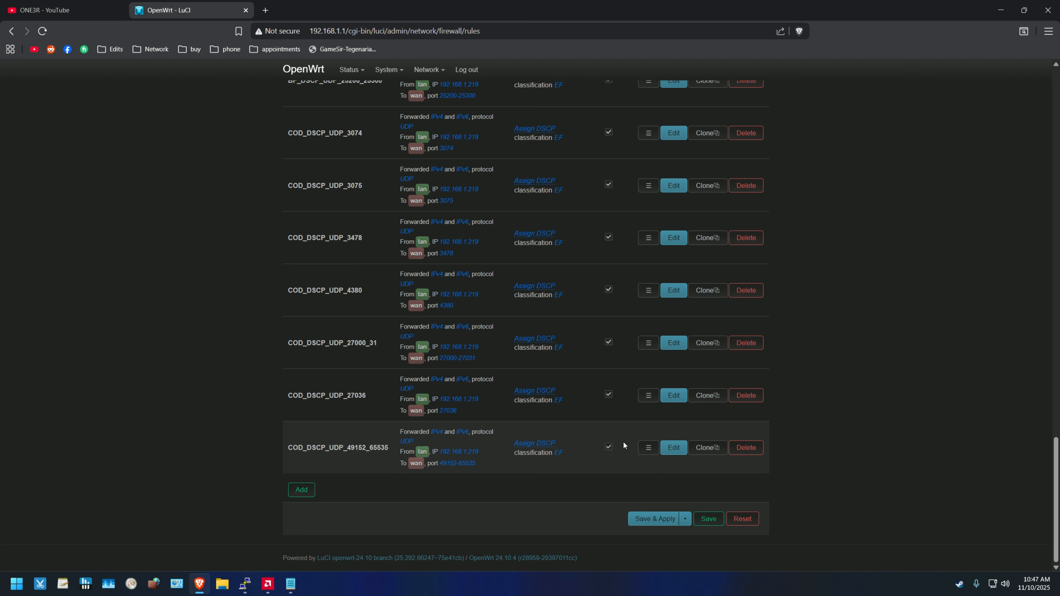
# Step: Open the COD_DSCP_UDP_49152_65535 traffic rule for editing, save it, and apply the pending firewall changes
pyautogui.click(674, 448)
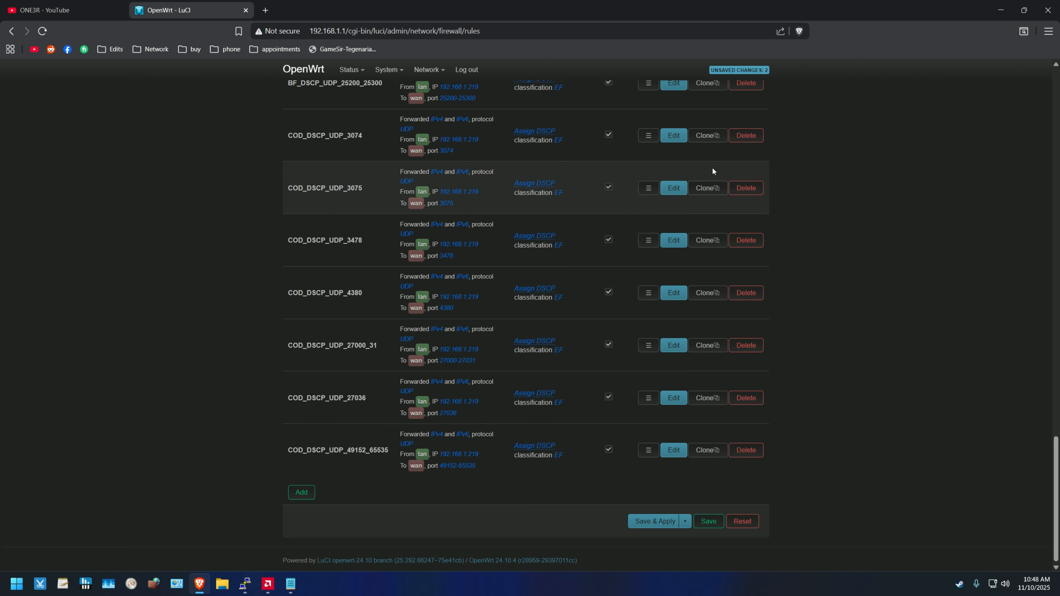
pyautogui.click(653, 523)
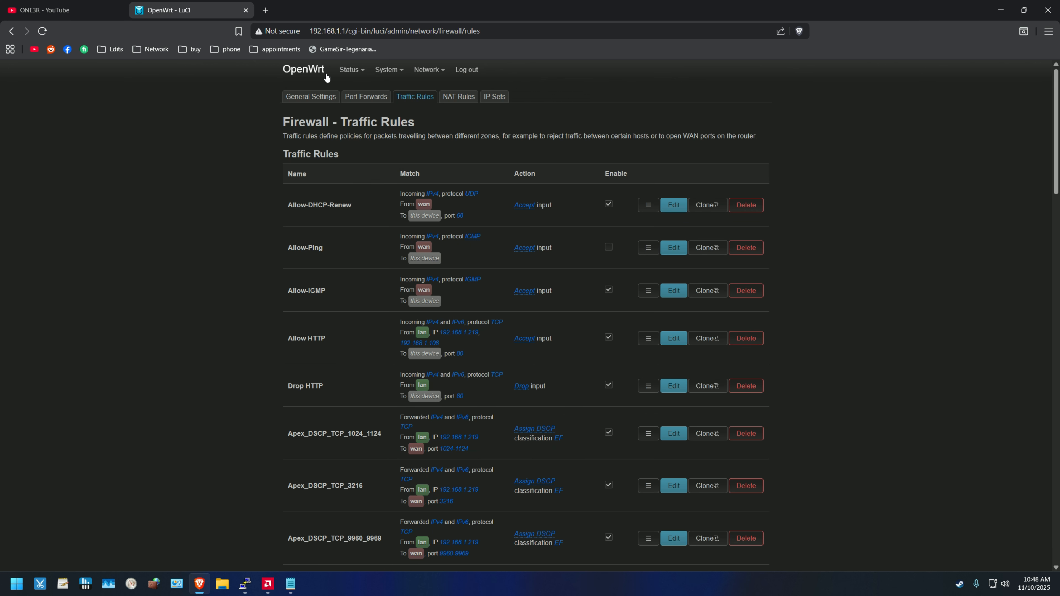
# Step: Open the firewall status page and examine the DSCP marking rules in the "mangle_forward" traffic filter chain
pyautogui.moveTo(351, 70)
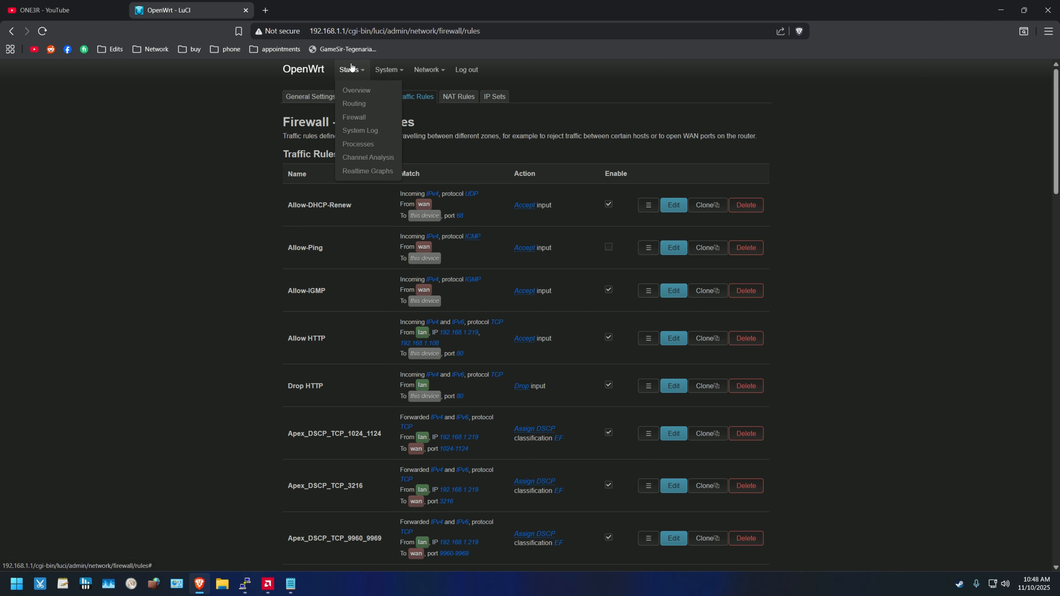
pyautogui.click(358, 118)
pyautogui.scroll(-6, 438, 350)
pyautogui.moveTo(1056, 146); pyautogui.dragTo(1024, 531)
pyautogui.scroll(10, 566, 451)
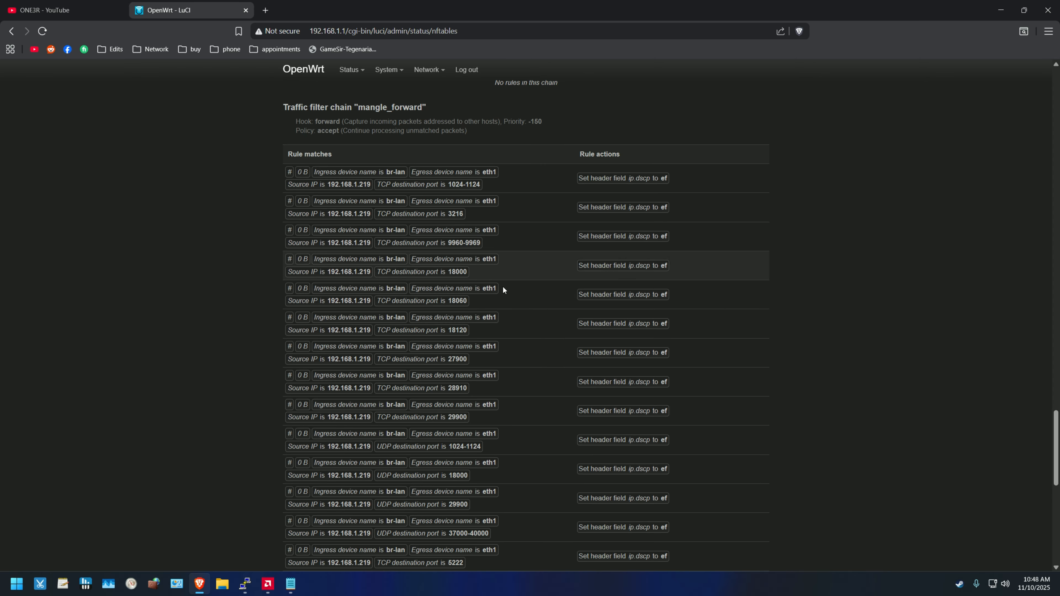
pyautogui.scroll(-10, 470, 321)
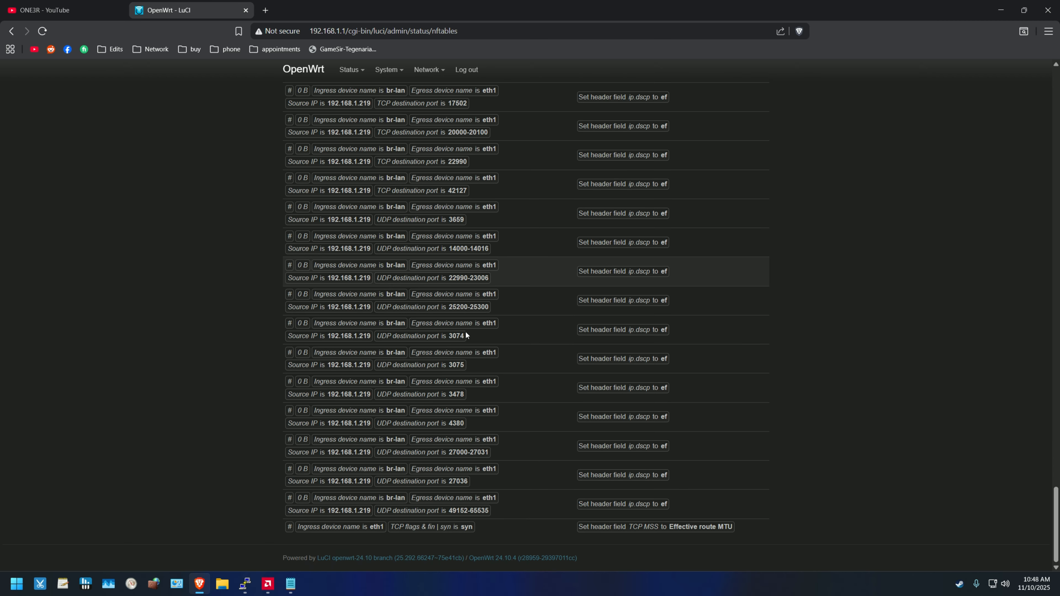
pyautogui.scroll(10, 387, 351)
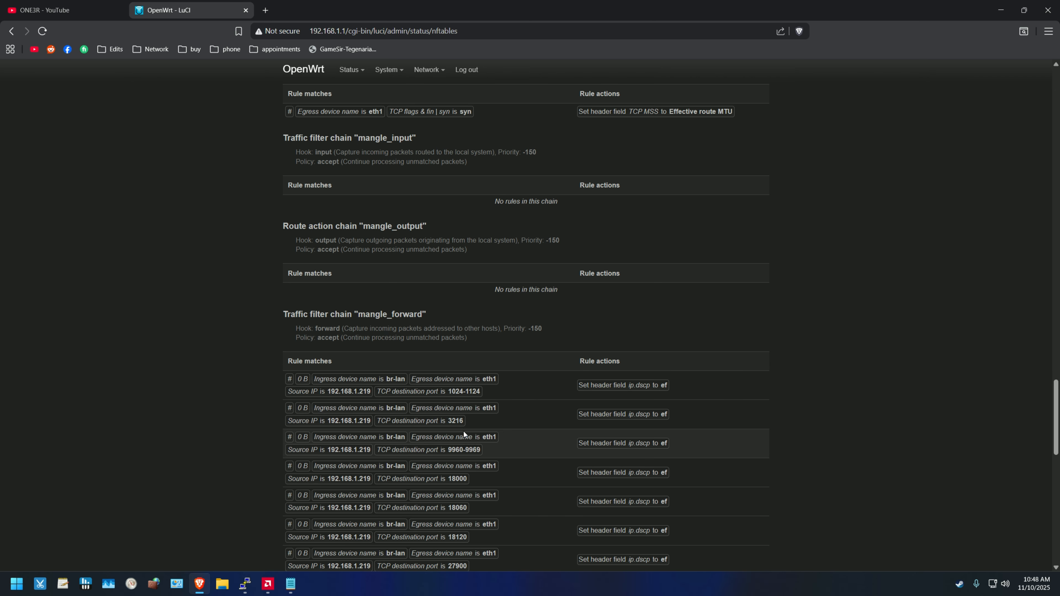
pyautogui.scroll(-4, 465, 392)
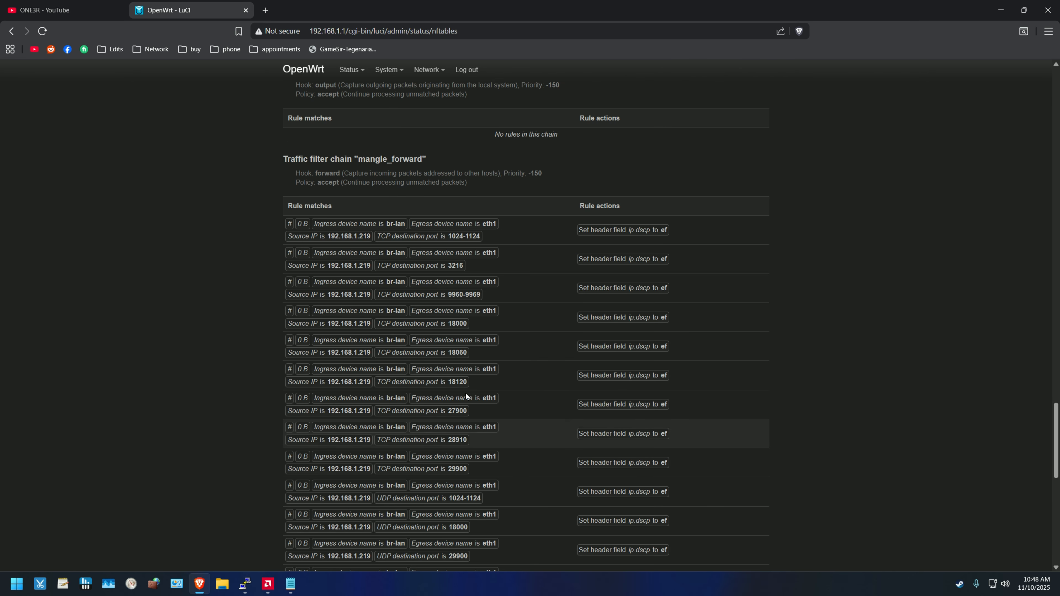
pyautogui.scroll(-4, 432, 450)
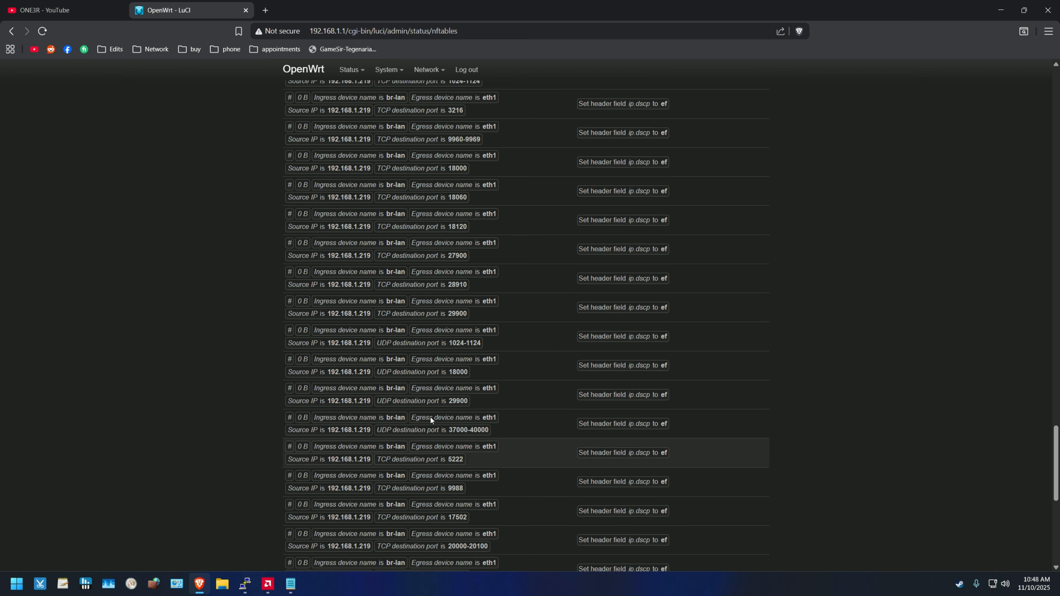
pyautogui.scroll(6, 435, 434)
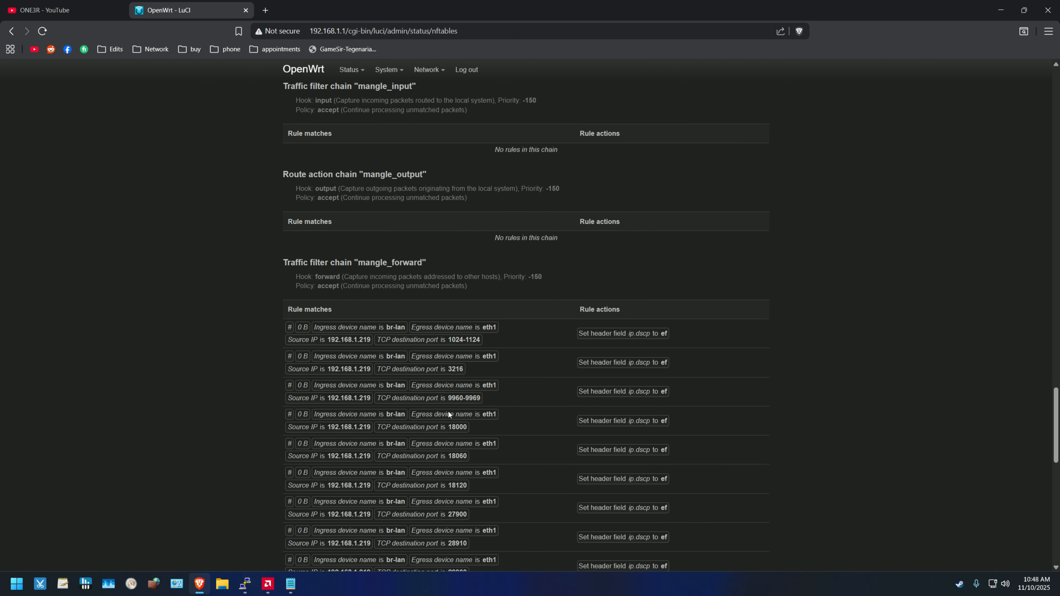
pyautogui.scroll(-15, 435, 444)
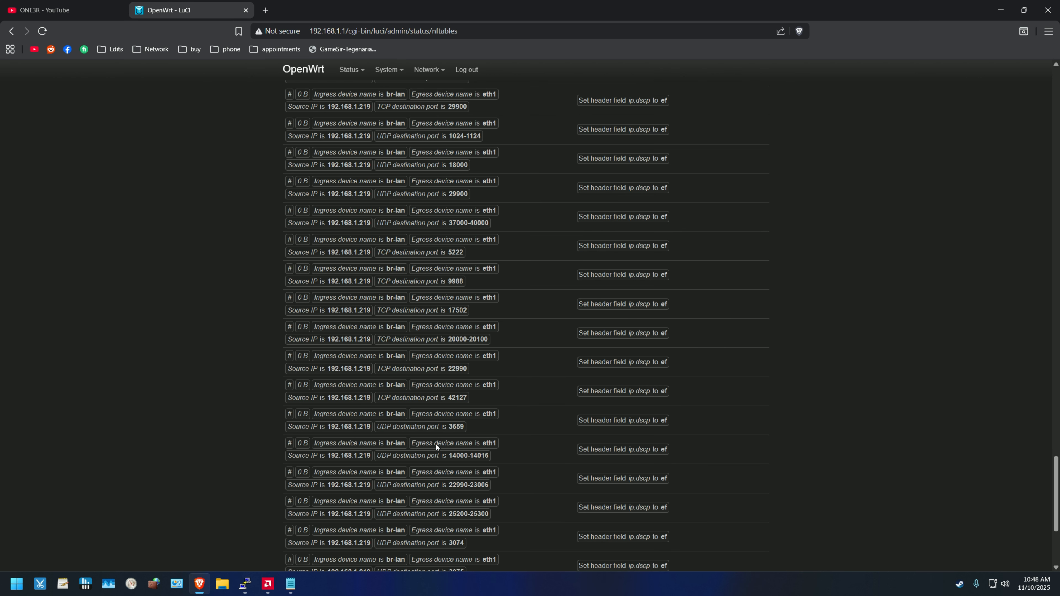
# Step: Open the SQM QoS page and examine the eth1 queue's basic settings and queue discipline
pyautogui.scroll(15, 436, 444)
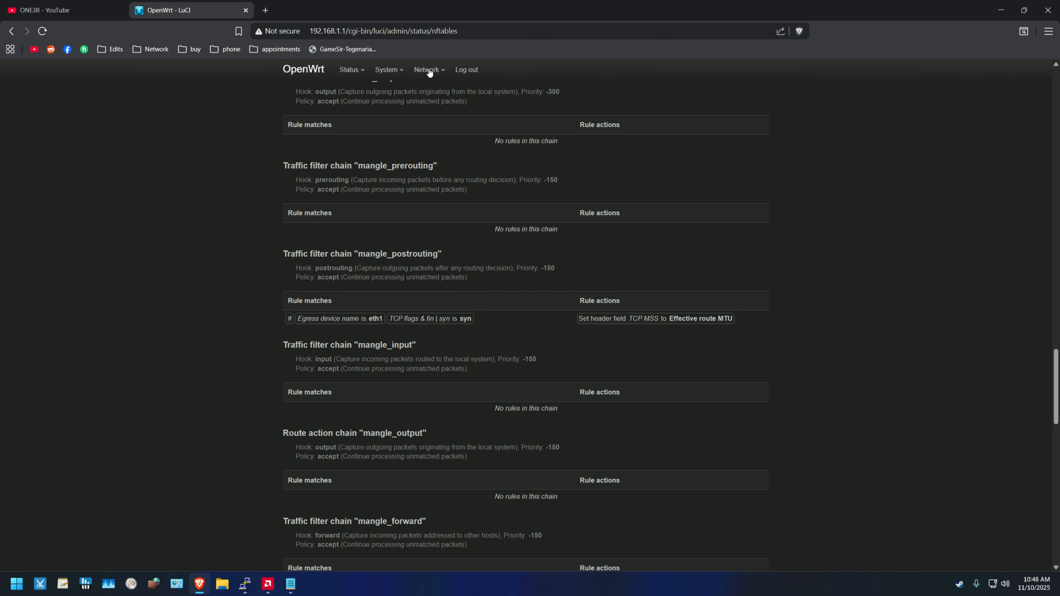
pyautogui.moveTo(429, 69)
pyautogui.click(430, 158)
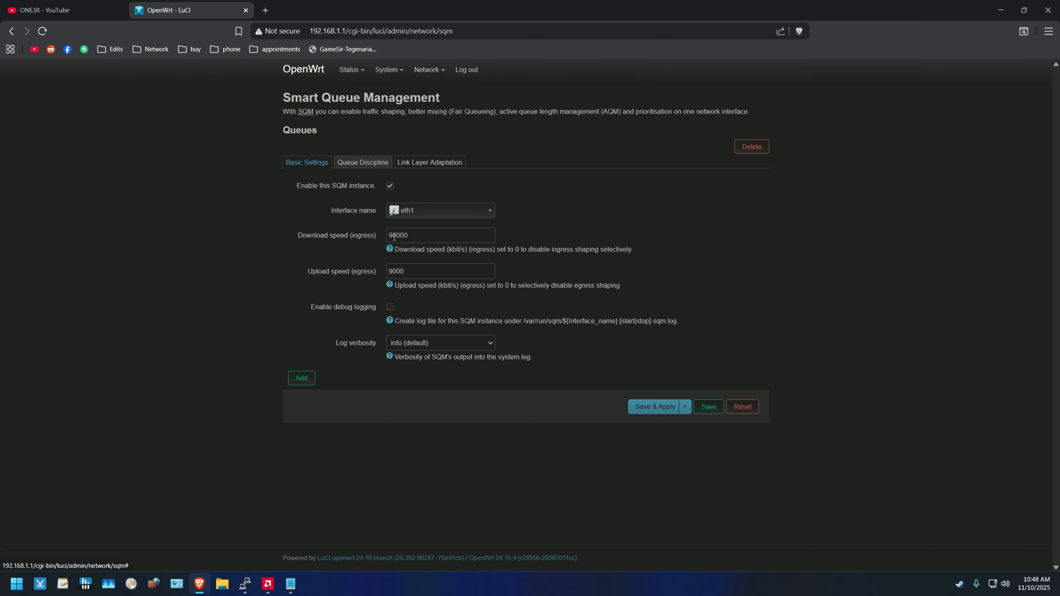
pyautogui.click(369, 165)
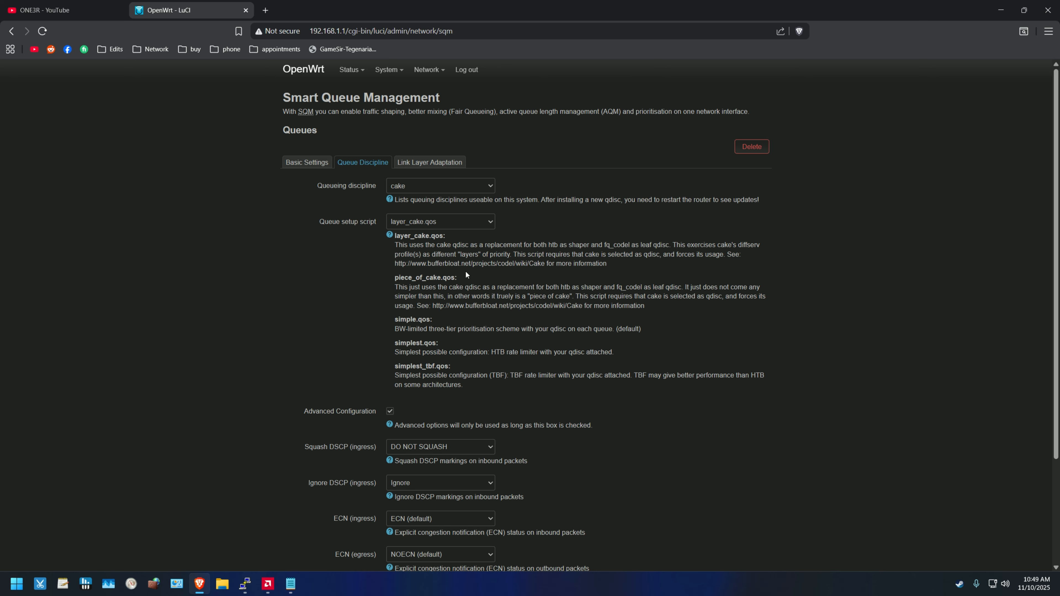
# Step: Search for bufferbloat in a new tab, open Waveform's Bufferbloat and Internet Speed Test, and start the test
pyautogui.click(265, 9)
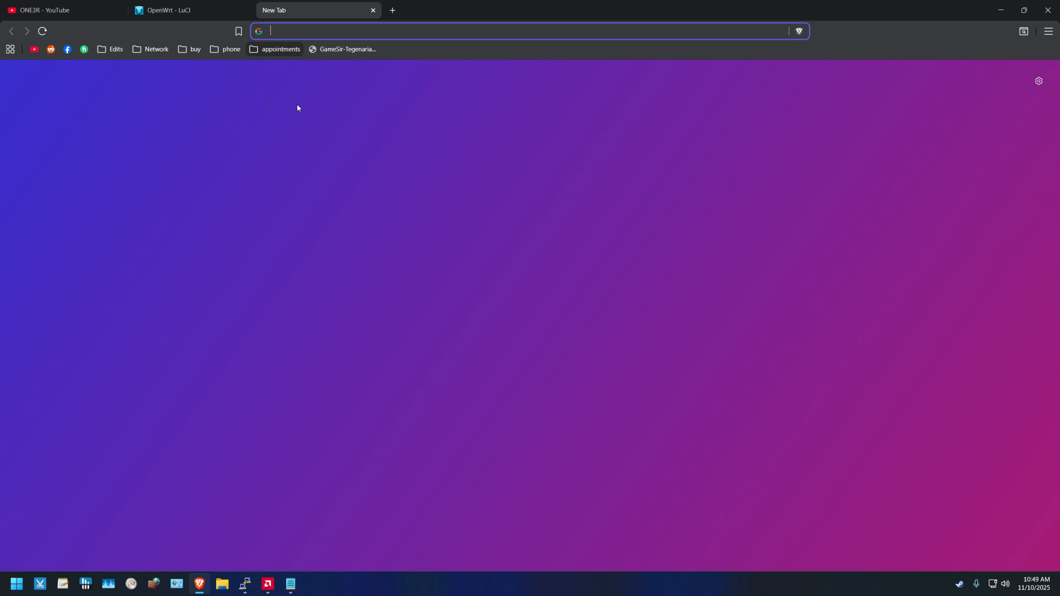
pyautogui.write('bu')
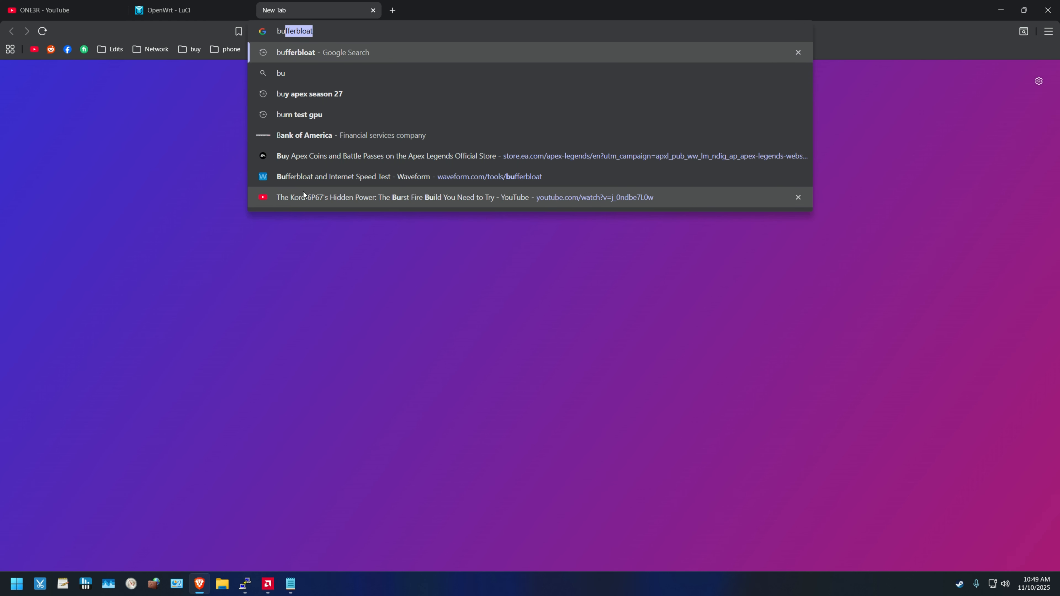
pyautogui.write('fferbloat')
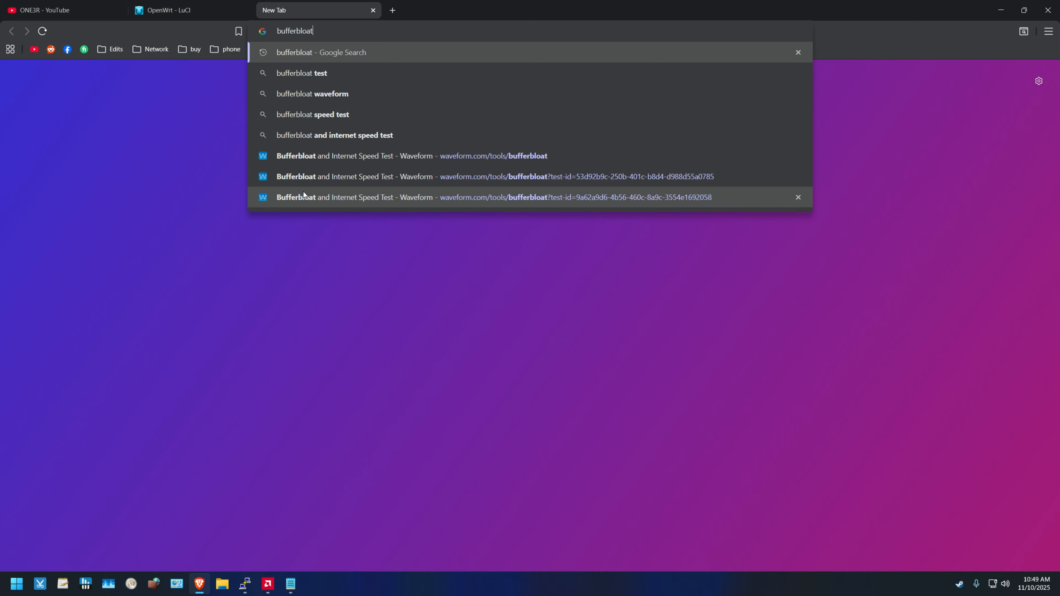
pyautogui.press('Return')
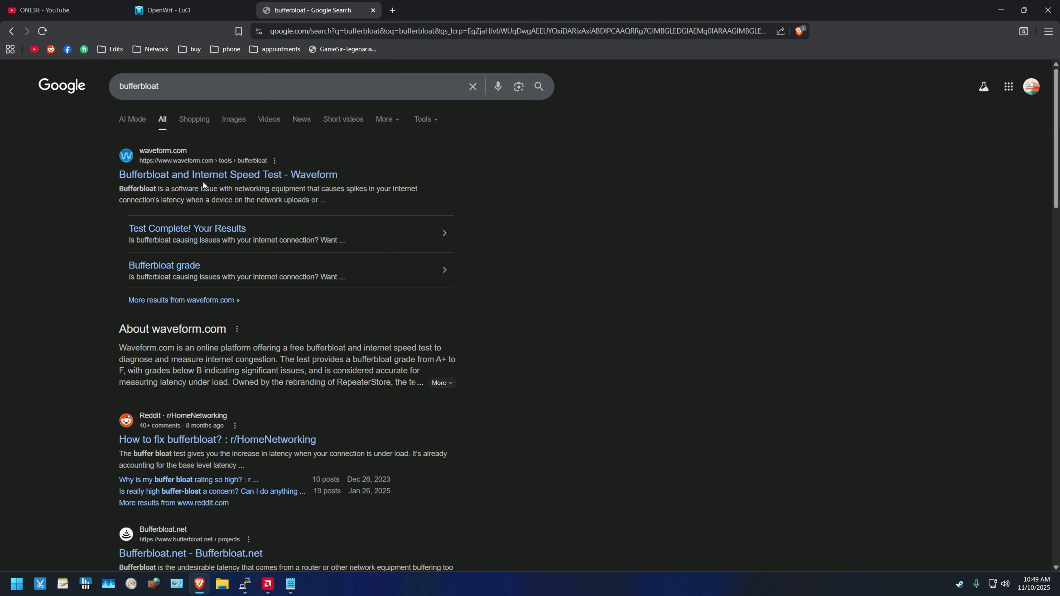
pyautogui.click(259, 175)
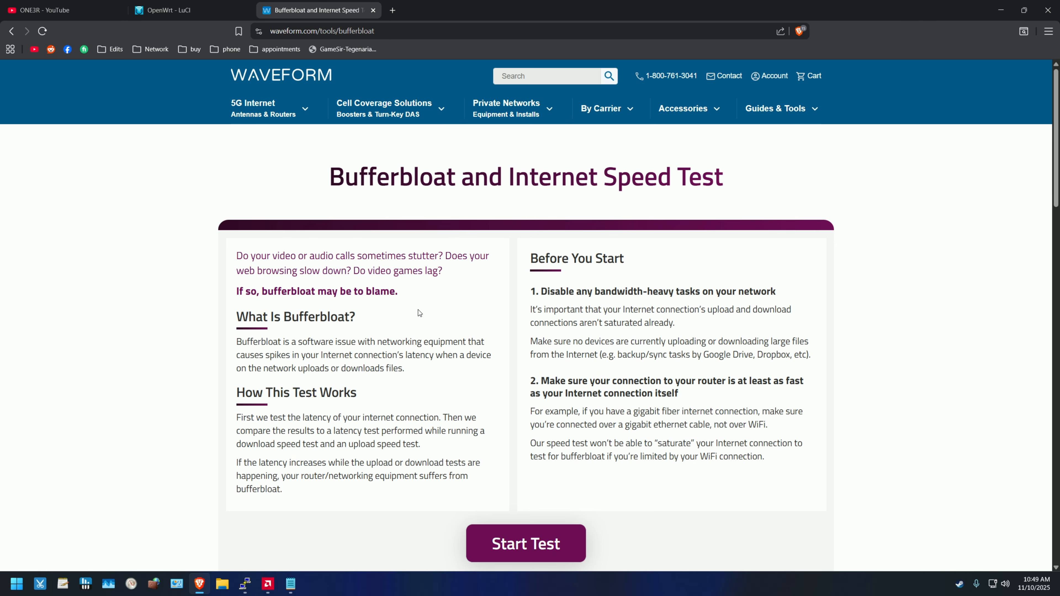
pyautogui.scroll(-5, 420, 312)
pyautogui.click(520, 338)
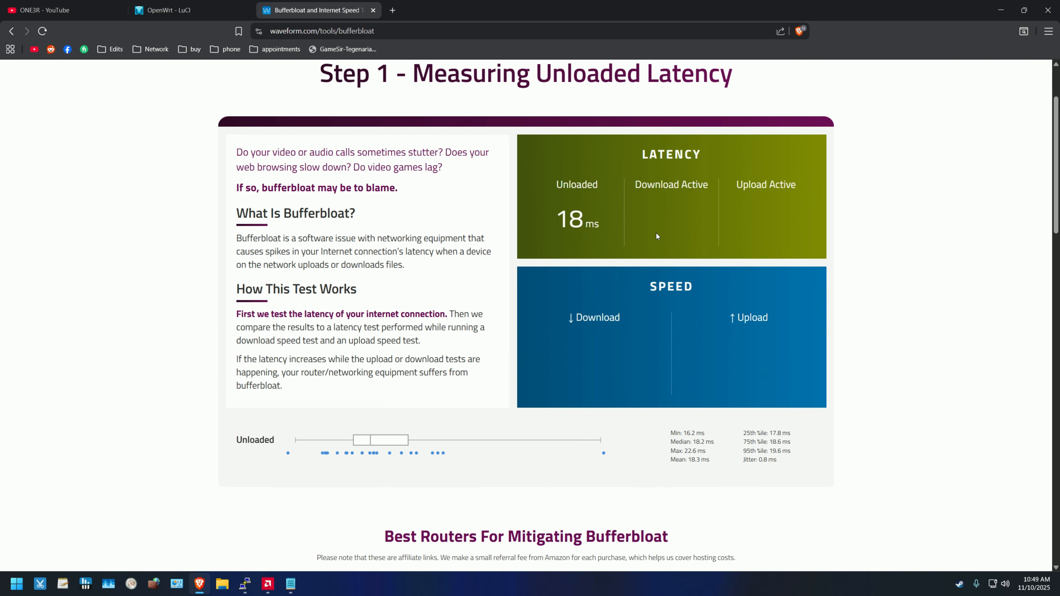
# Step: Compare the SQM download and upload speed limits with the Waveform bufferbloat test results
pyautogui.click(175, 10)
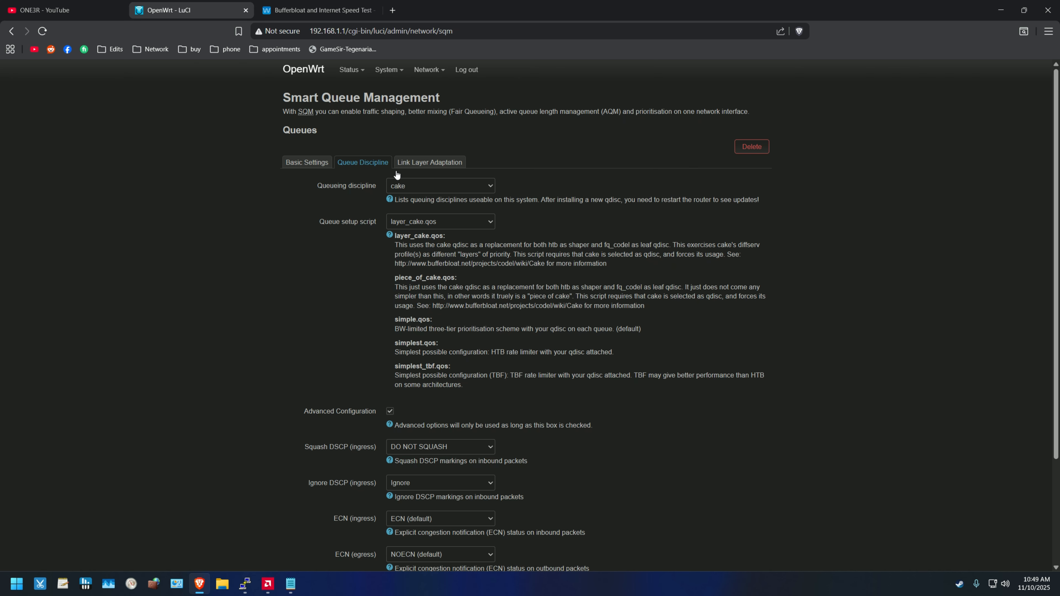
pyautogui.click(308, 163)
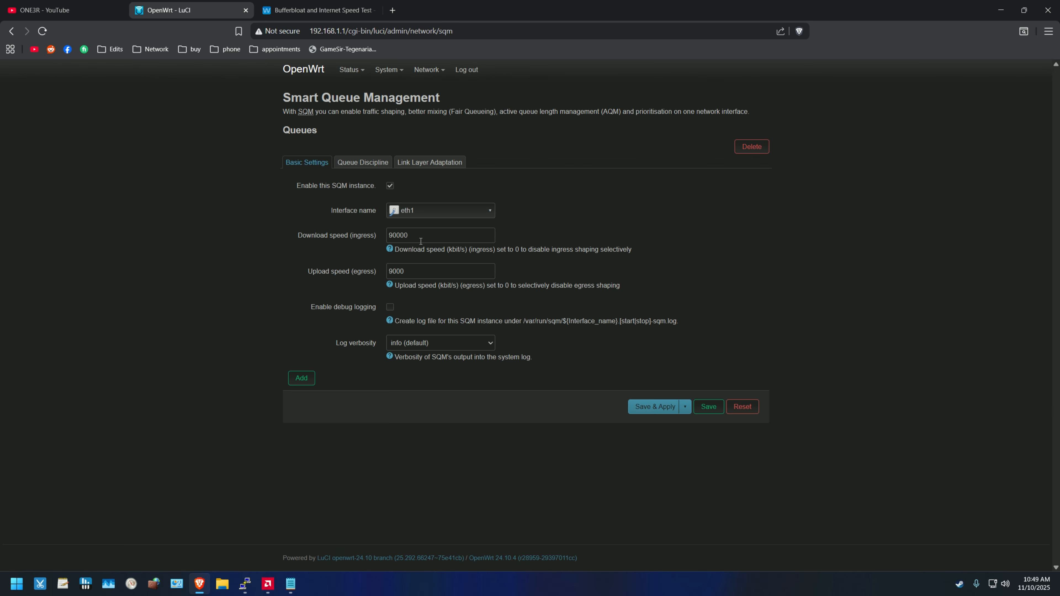
pyautogui.click(409, 228)
pyautogui.click(311, 10)
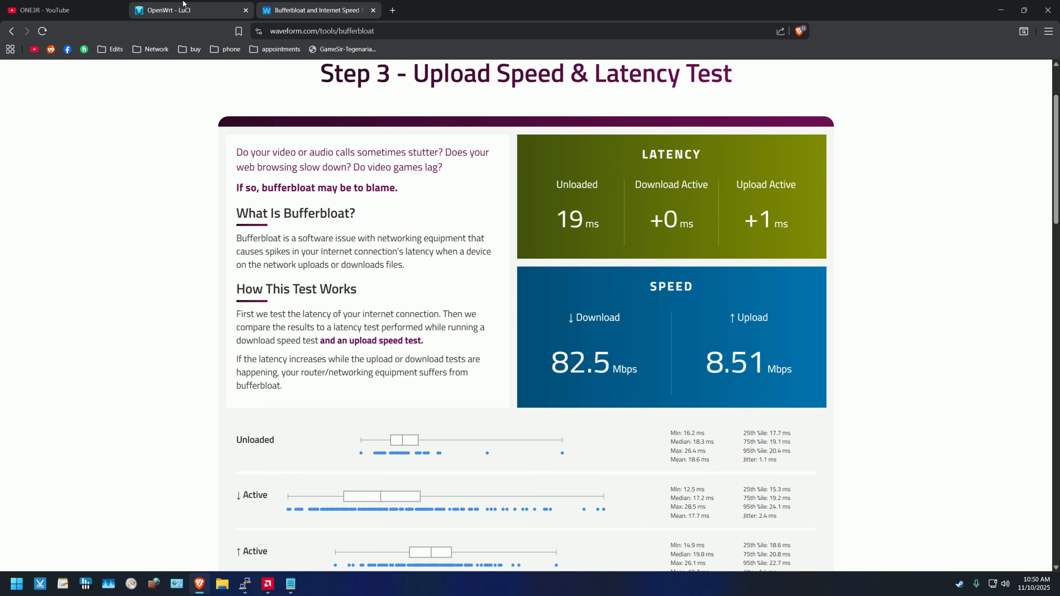
pyautogui.click(225, 10)
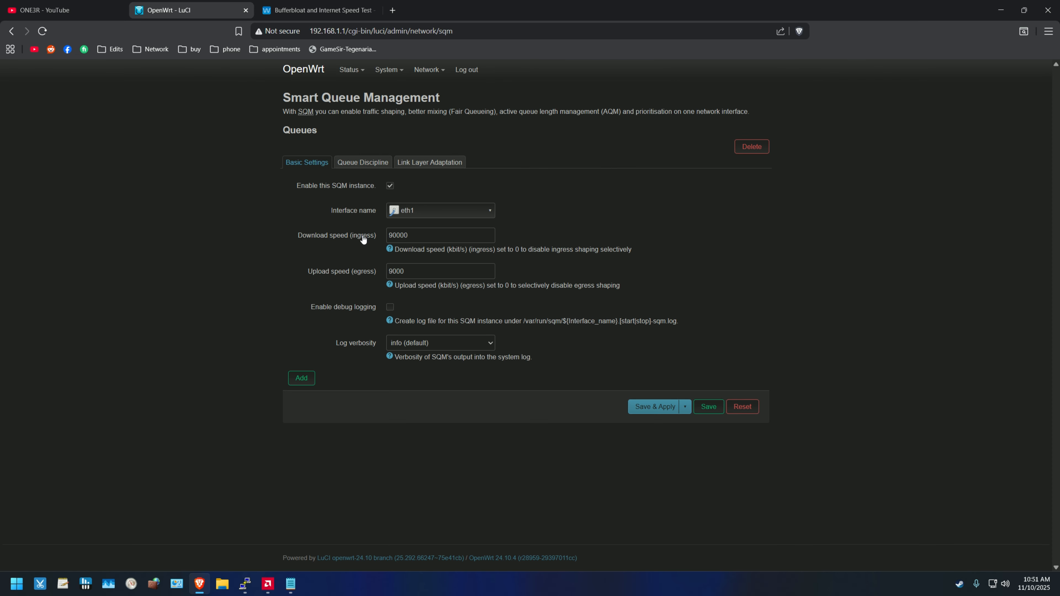
pyautogui.click(305, 8)
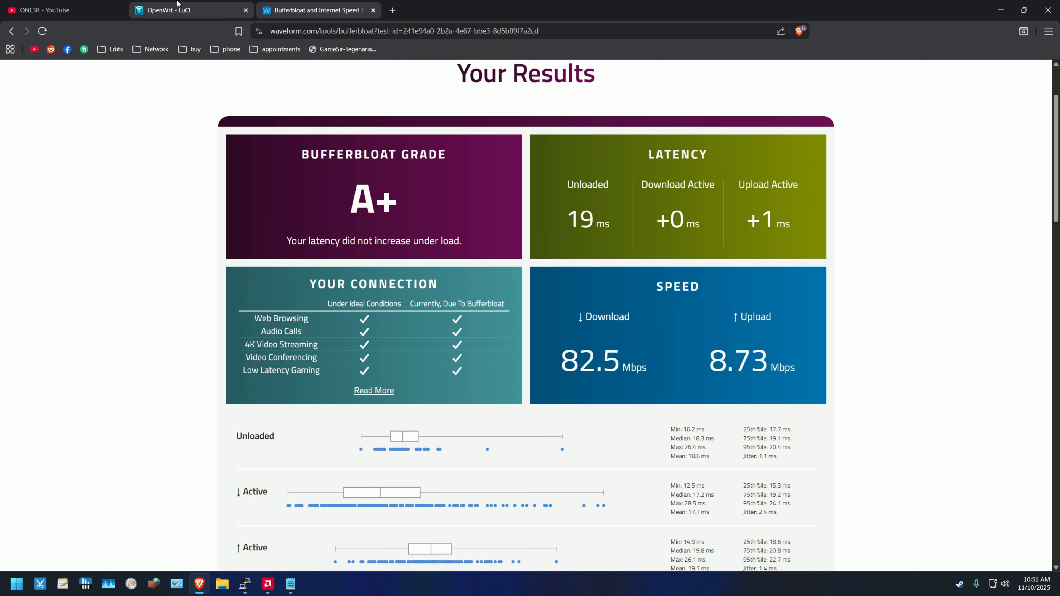
pyautogui.click(179, 10)
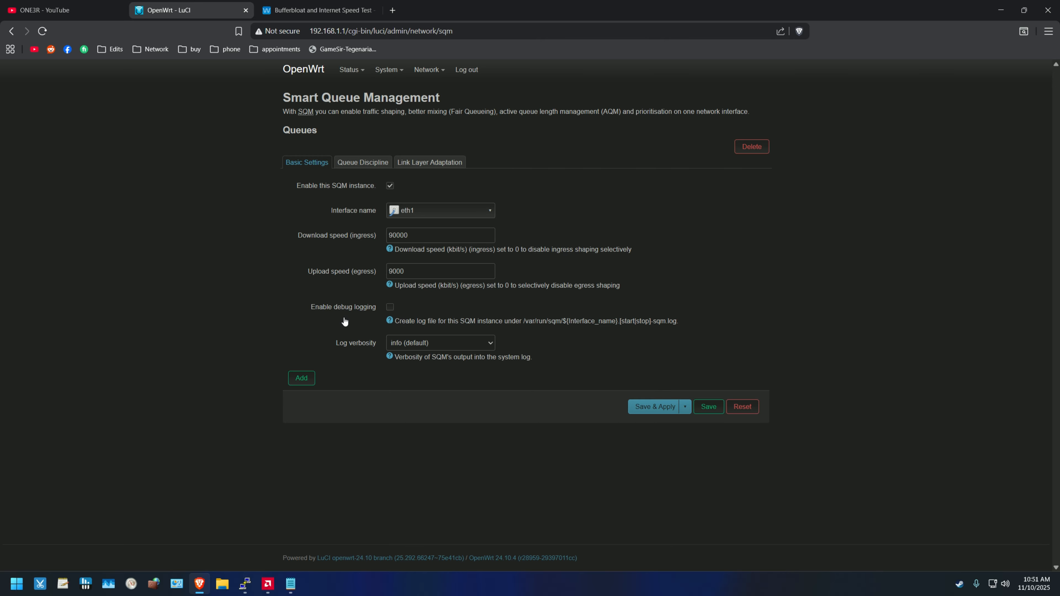
# Step: Open the firewall's Traffic Rules list and bring the HTTP rules into view
pyautogui.click(387, 69)
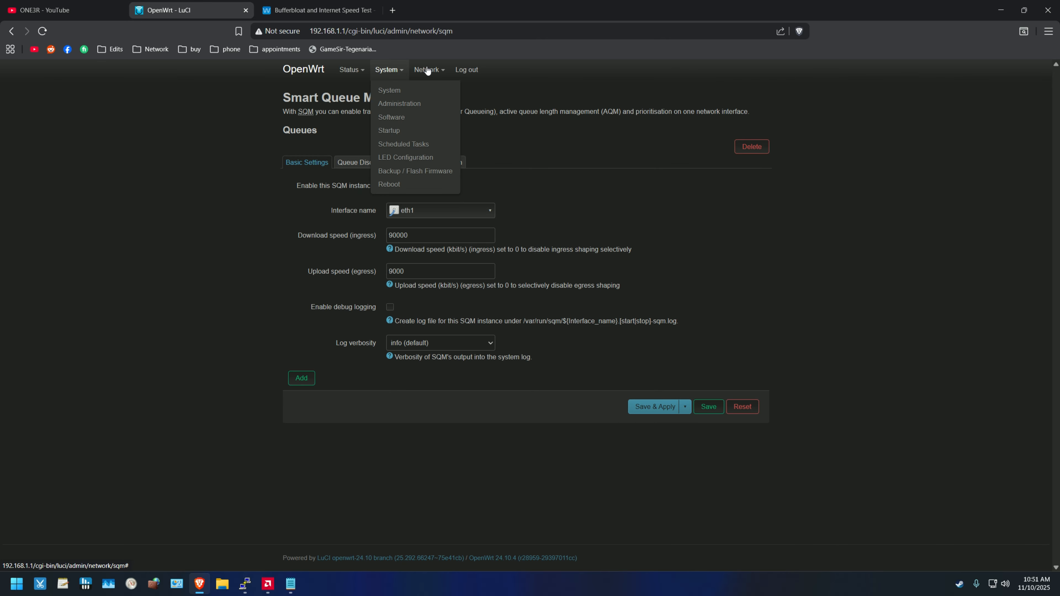
pyautogui.click(426, 70)
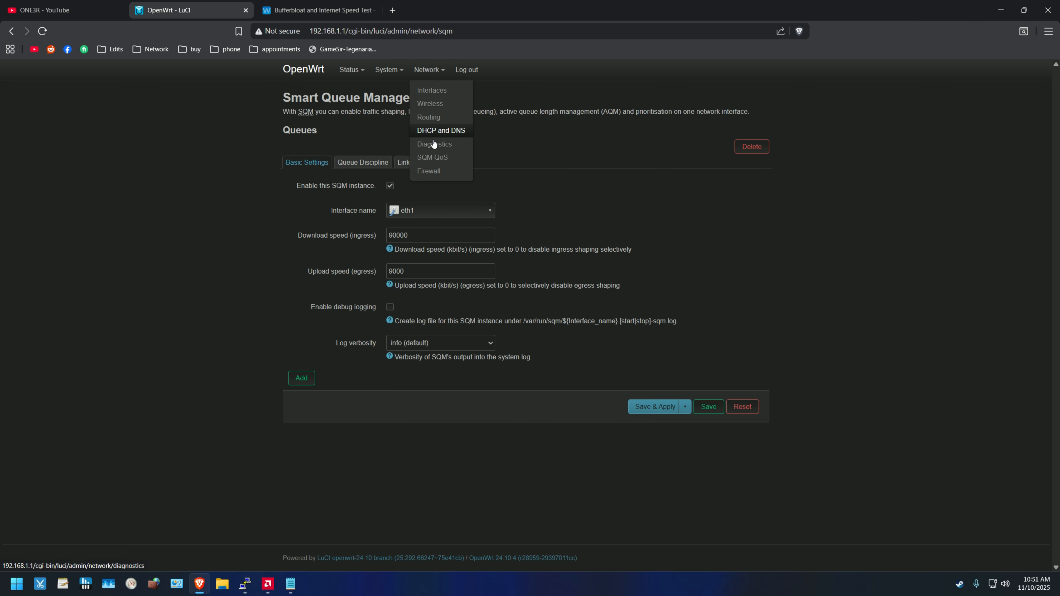
pyautogui.click(429, 170)
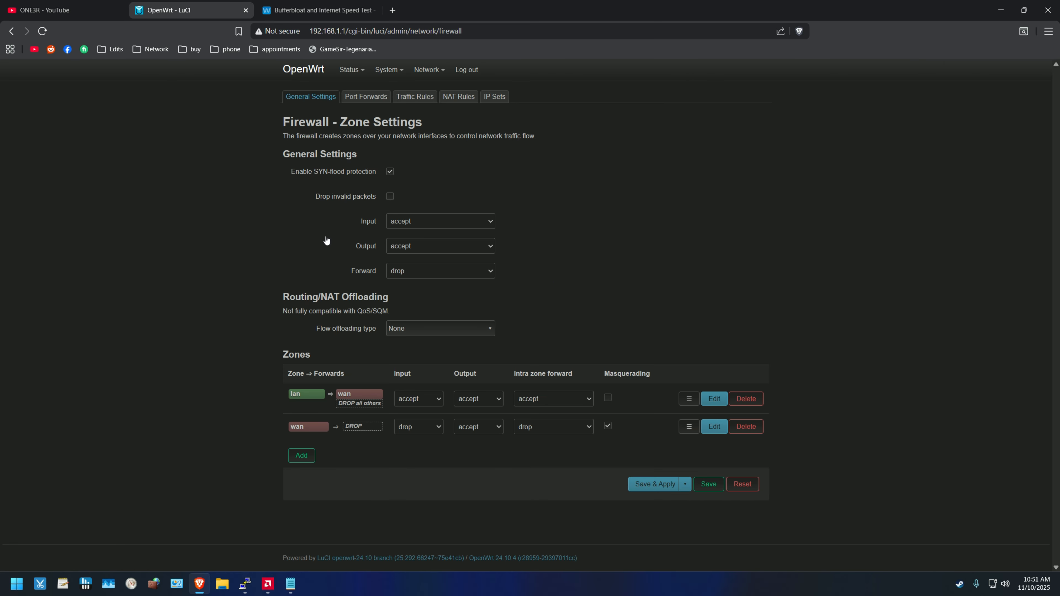
pyautogui.click(417, 97)
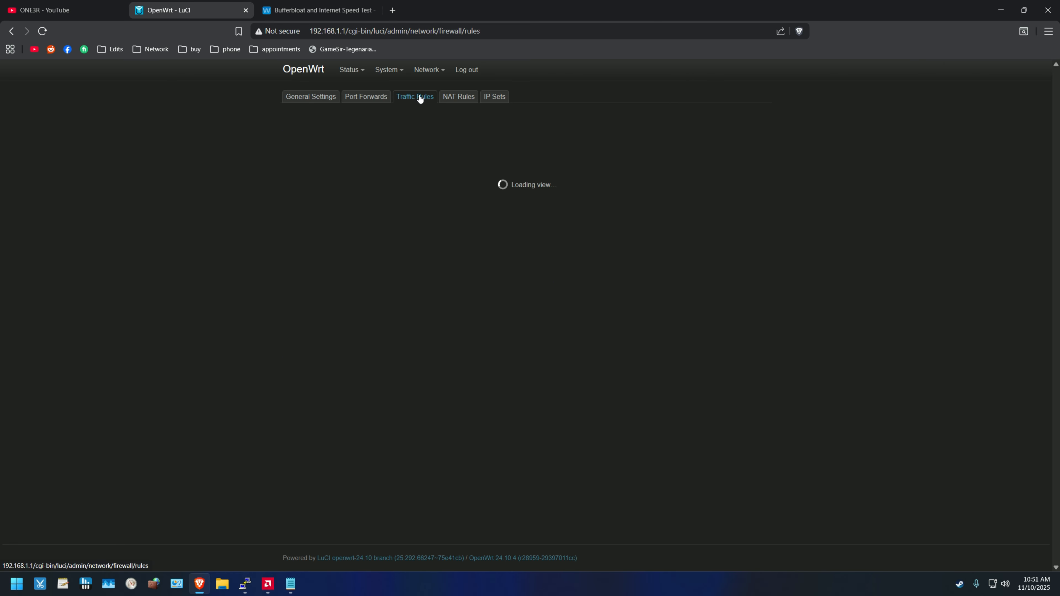
pyautogui.scroll(-1, 347, 334)
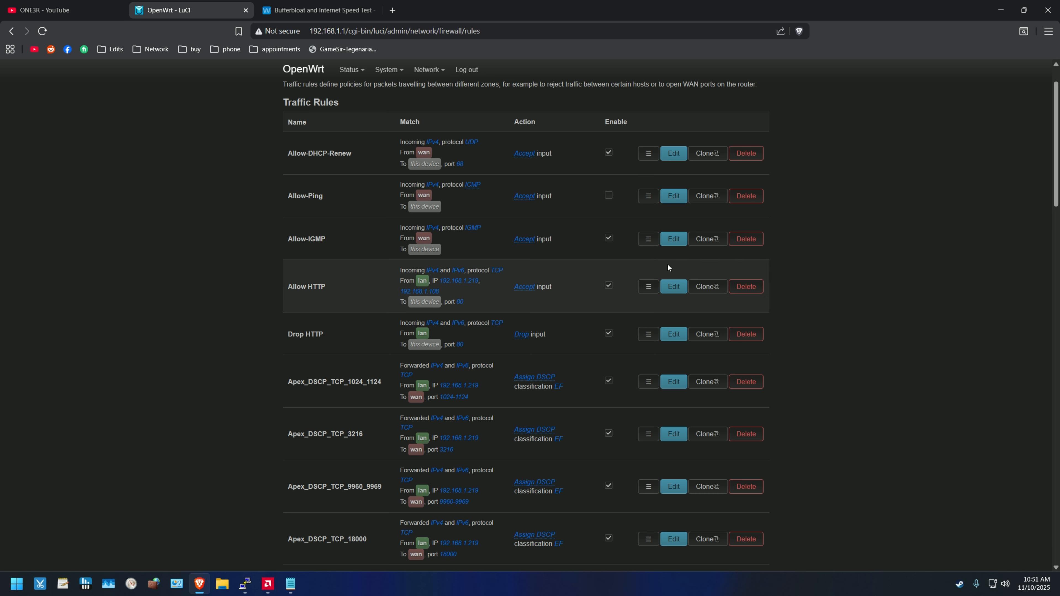
# Step: Try removing the source address 192.168.1.108 from the Allow HTTP rule, and dismiss the edit without saving
pyautogui.click(681, 287)
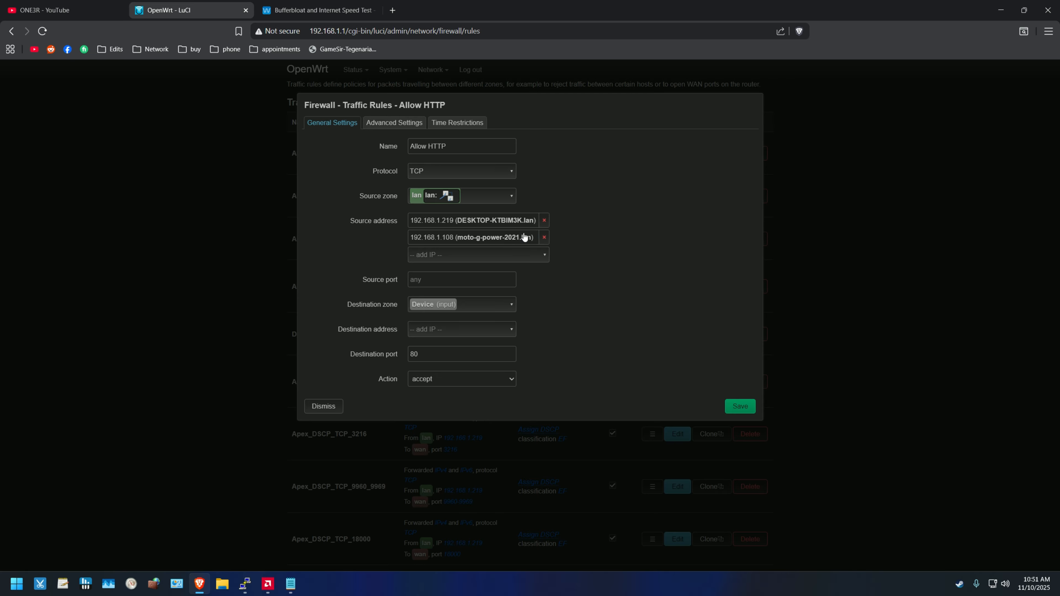
pyautogui.click(544, 240)
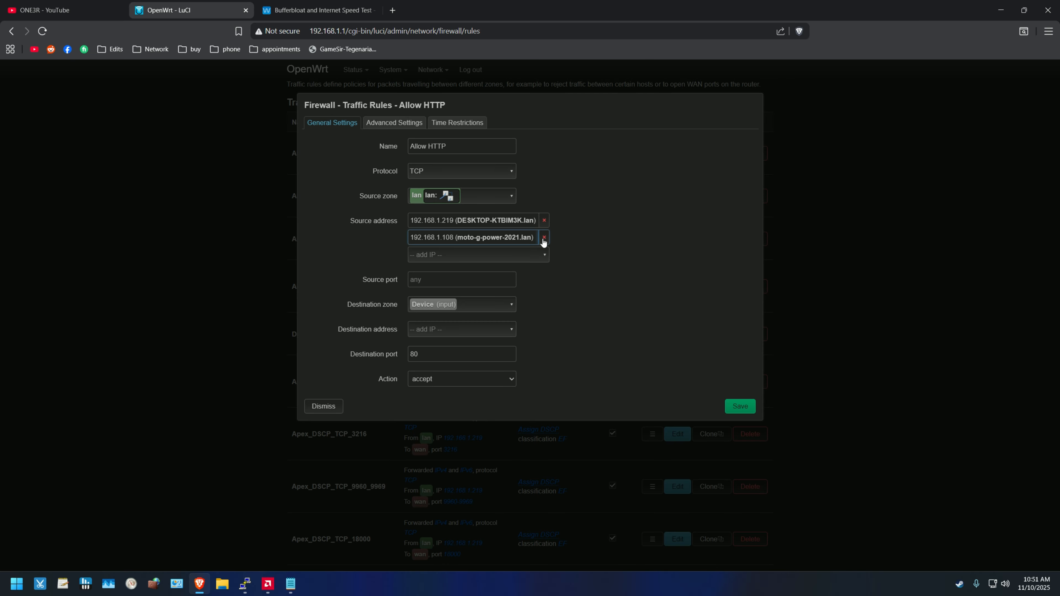
pyautogui.click(544, 238)
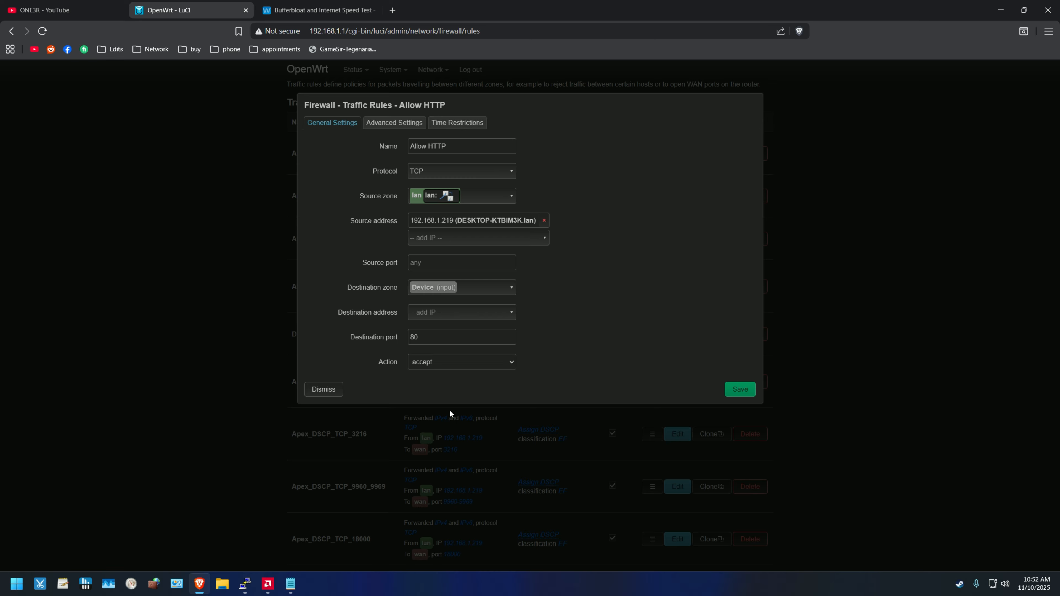
pyautogui.click(318, 390)
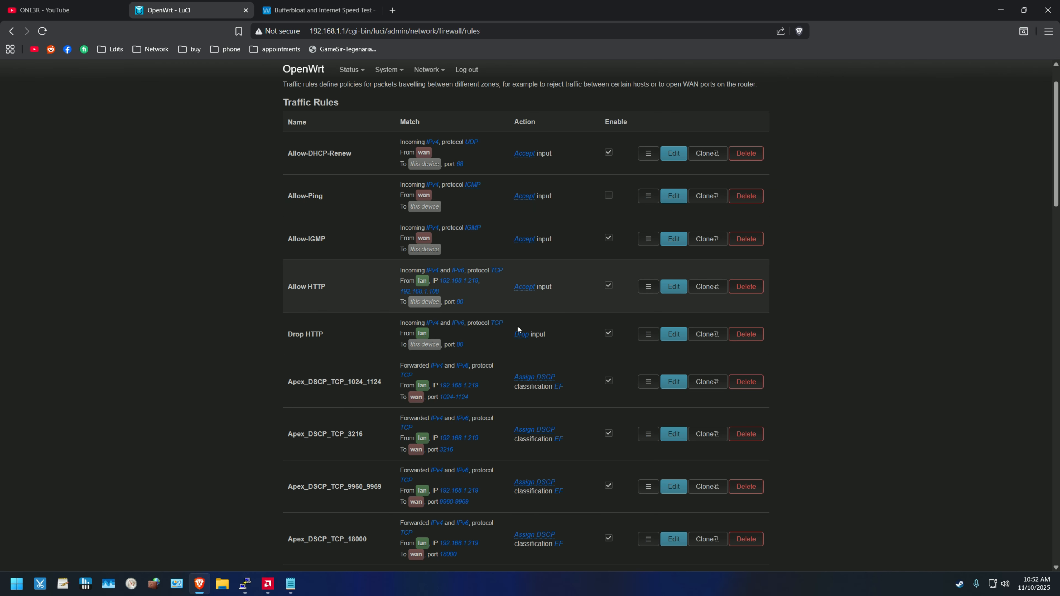
# Step: Open the Drop HTTP rule to examine its general settings, and dismiss it without saving
pyautogui.click(666, 334)
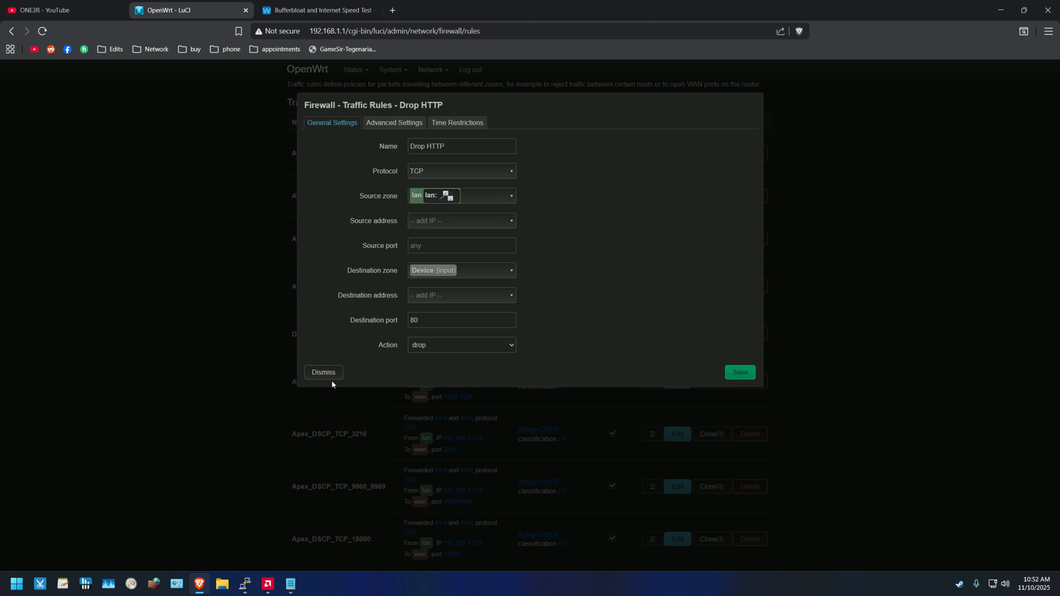
pyautogui.moveTo(325, 372); pyautogui.dragTo(348, 370)
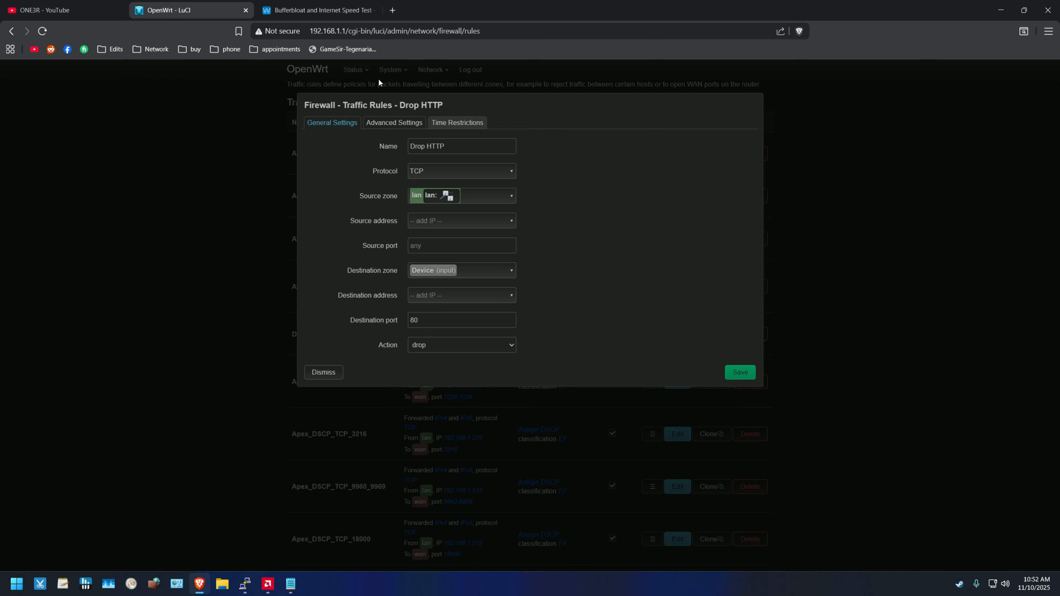
pyautogui.click(324, 372)
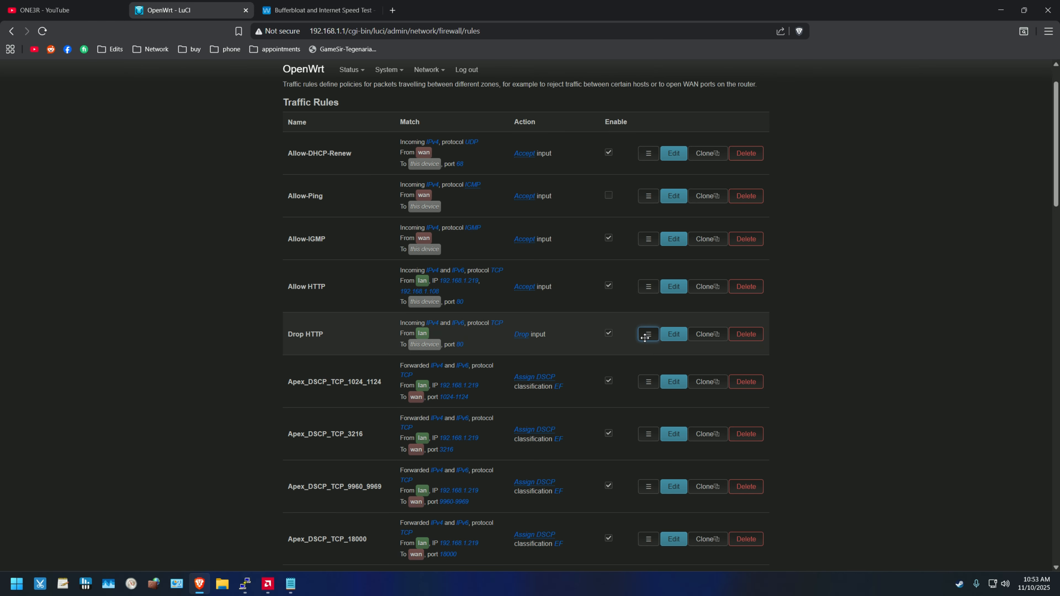
pyautogui.moveTo(648, 334)
pyautogui.mouseDown()
pyautogui.moveTo(640, 285)
pyautogui.moveTo(635, 334)
pyautogui.mouseUp()
# Step: Examine the Apex, BF and COD DSCP entries through the traffic rules list and return to its beginning
pyautogui.scroll(-3, 261, 300)
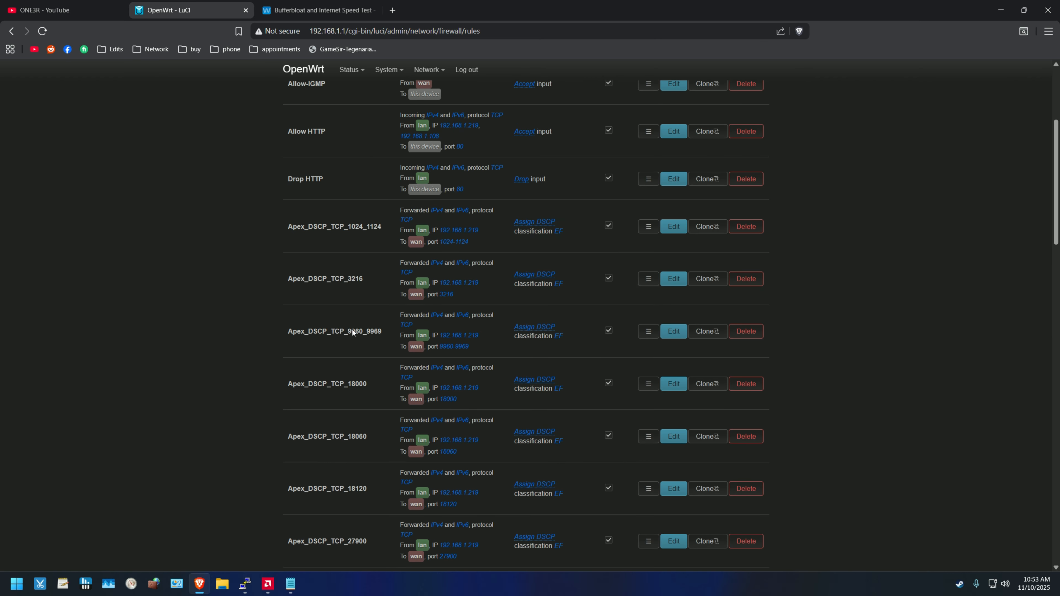
pyautogui.scroll(-10, 383, 258)
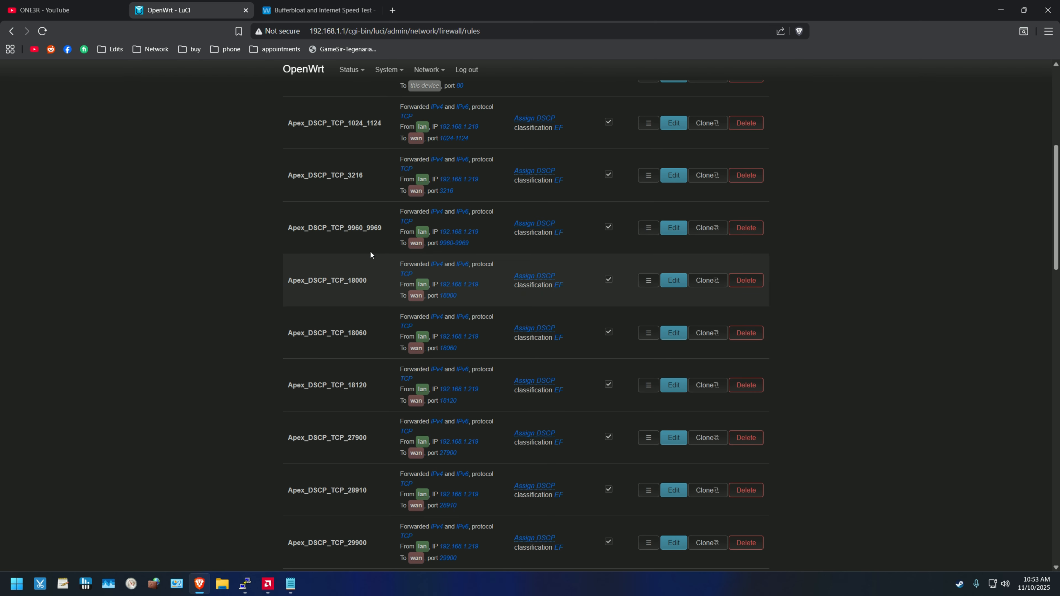
pyautogui.scroll(-15, 375, 266)
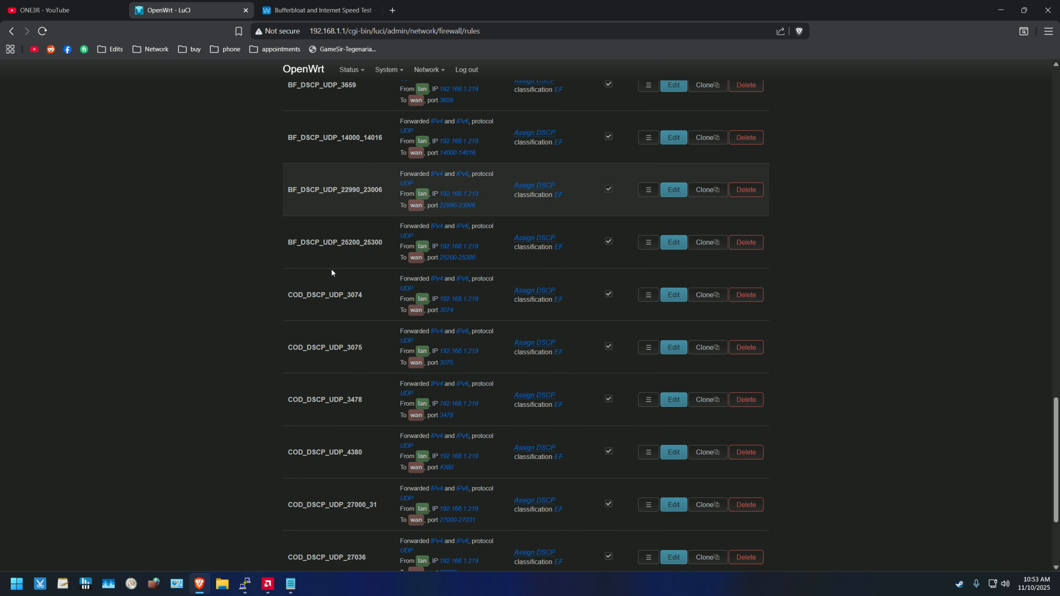
pyautogui.scroll(5, 332, 272)
pyautogui.scroll(20, 332, 272)
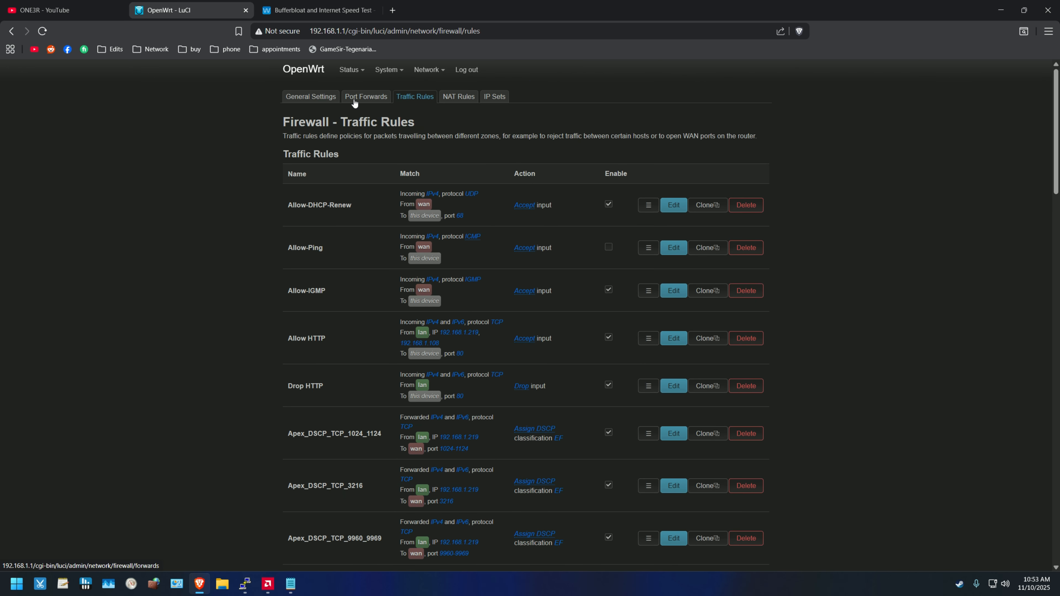
pyautogui.click(367, 97)
pyautogui.click(413, 99)
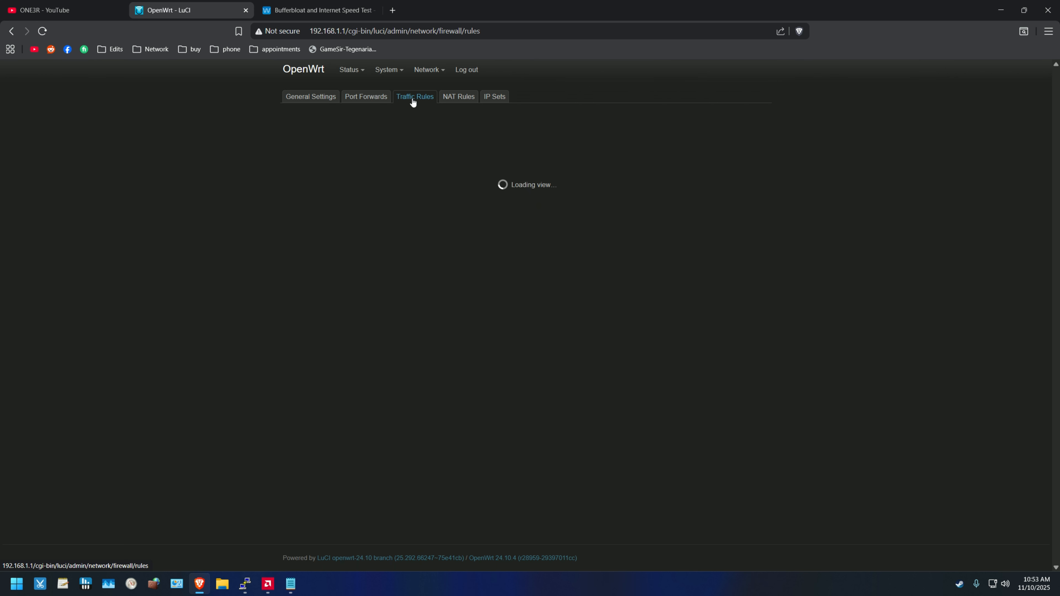
pyautogui.scroll(-7, 414, 338)
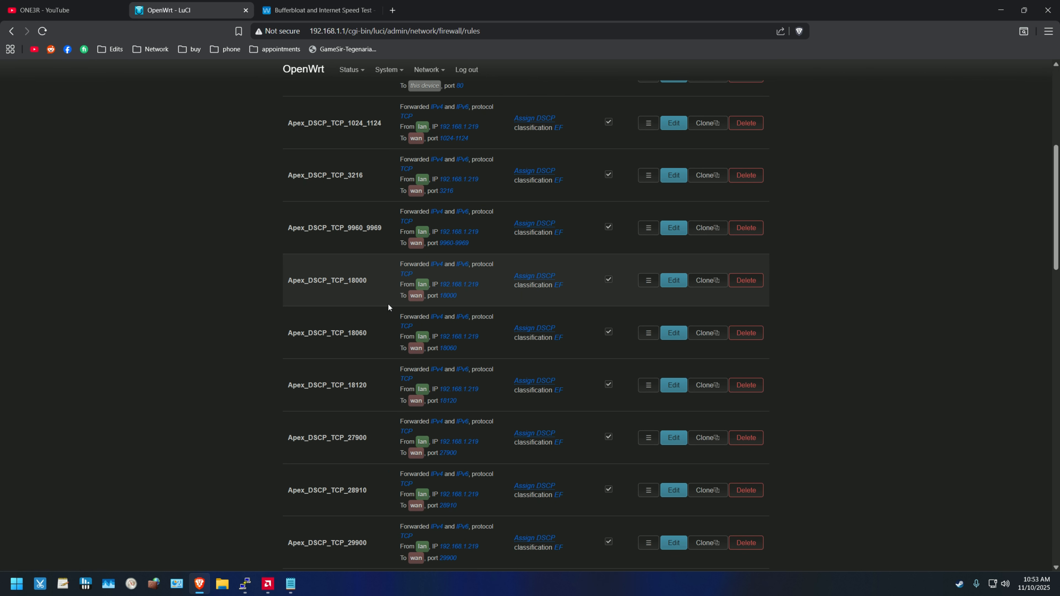
pyautogui.moveTo(1057, 233); pyautogui.dragTo(1057, 156)
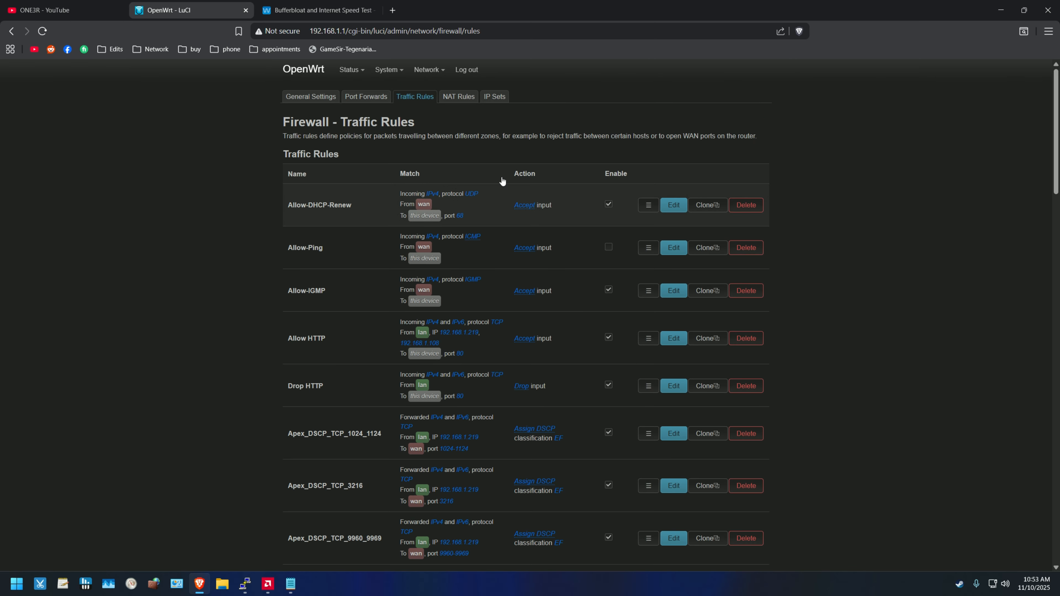